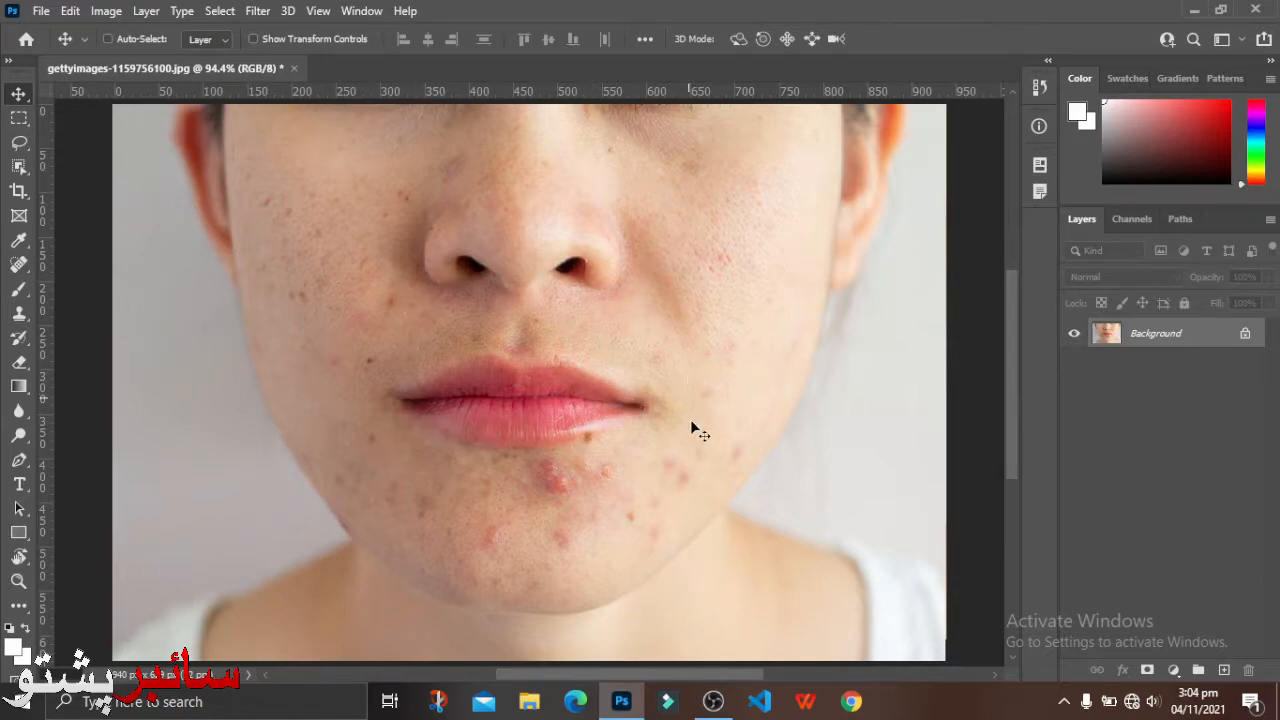
- Unlock the Background layer and duplicate the resulting Layer 0 for retouching
{"action": "left_click", "coordinate": [16, 266]}
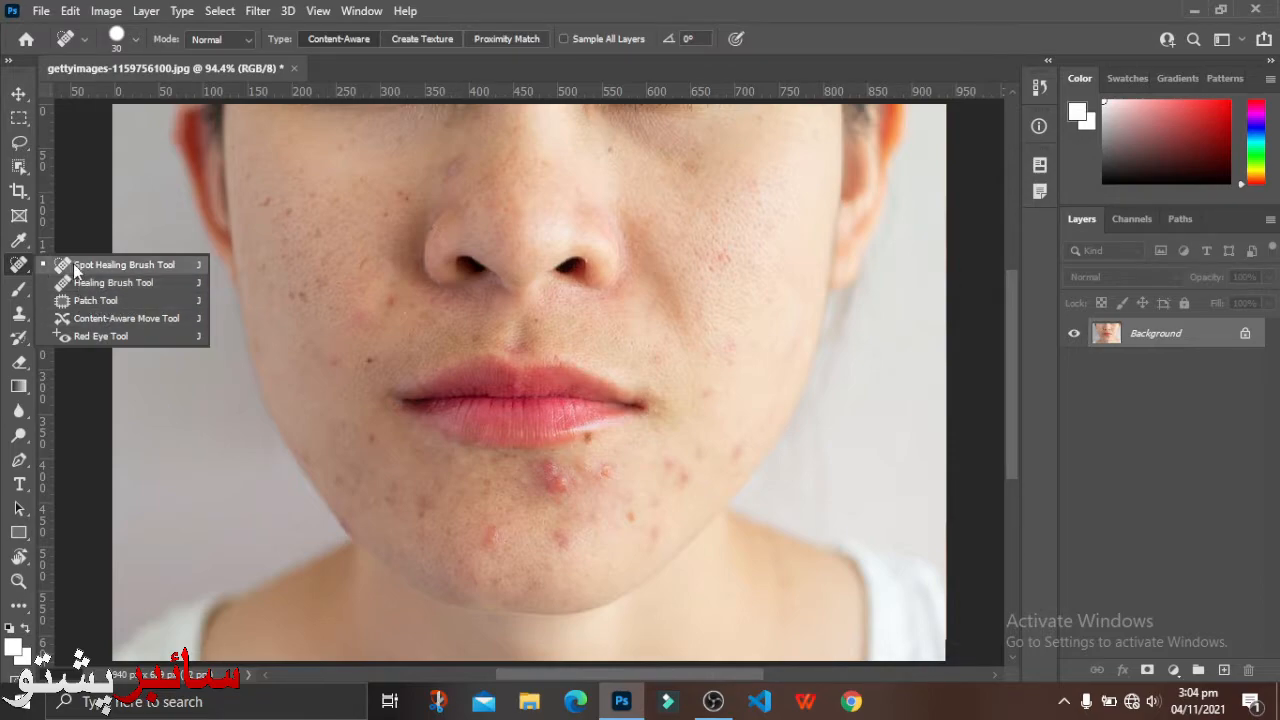
{"action": "left_click", "coordinate": [121, 283]}
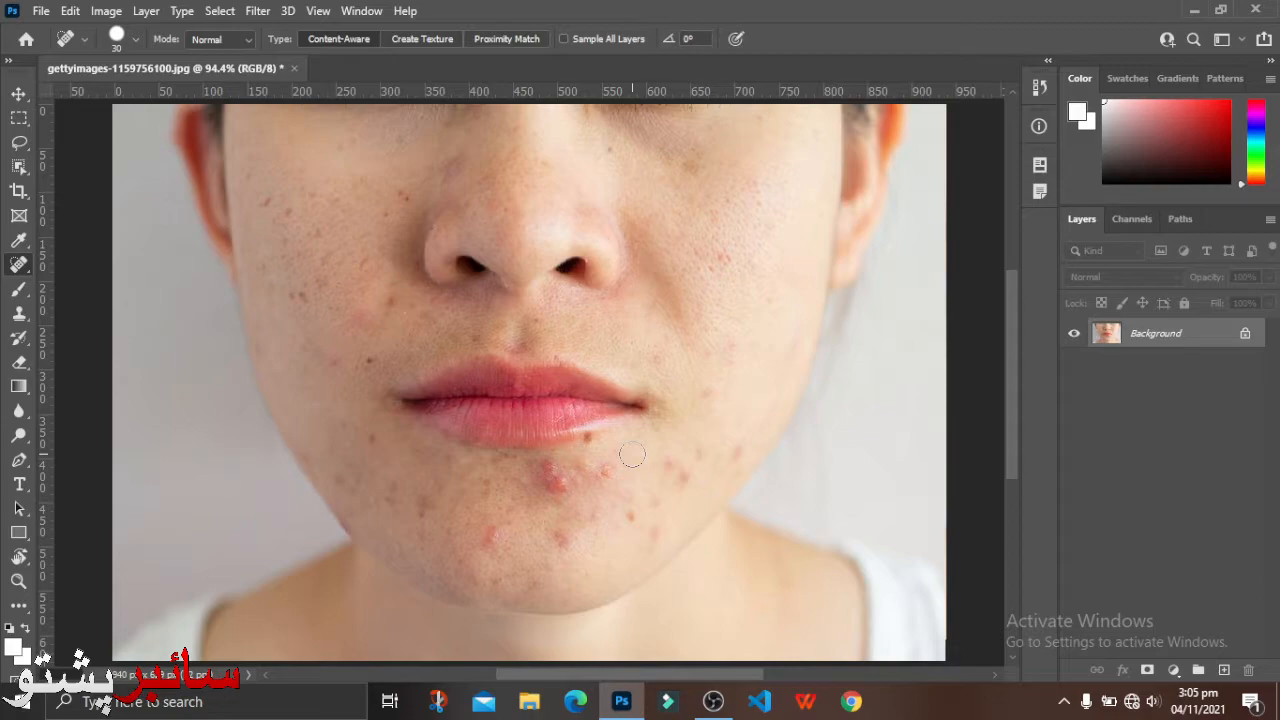
{"action": "left_click", "coordinate": [1243, 340]}
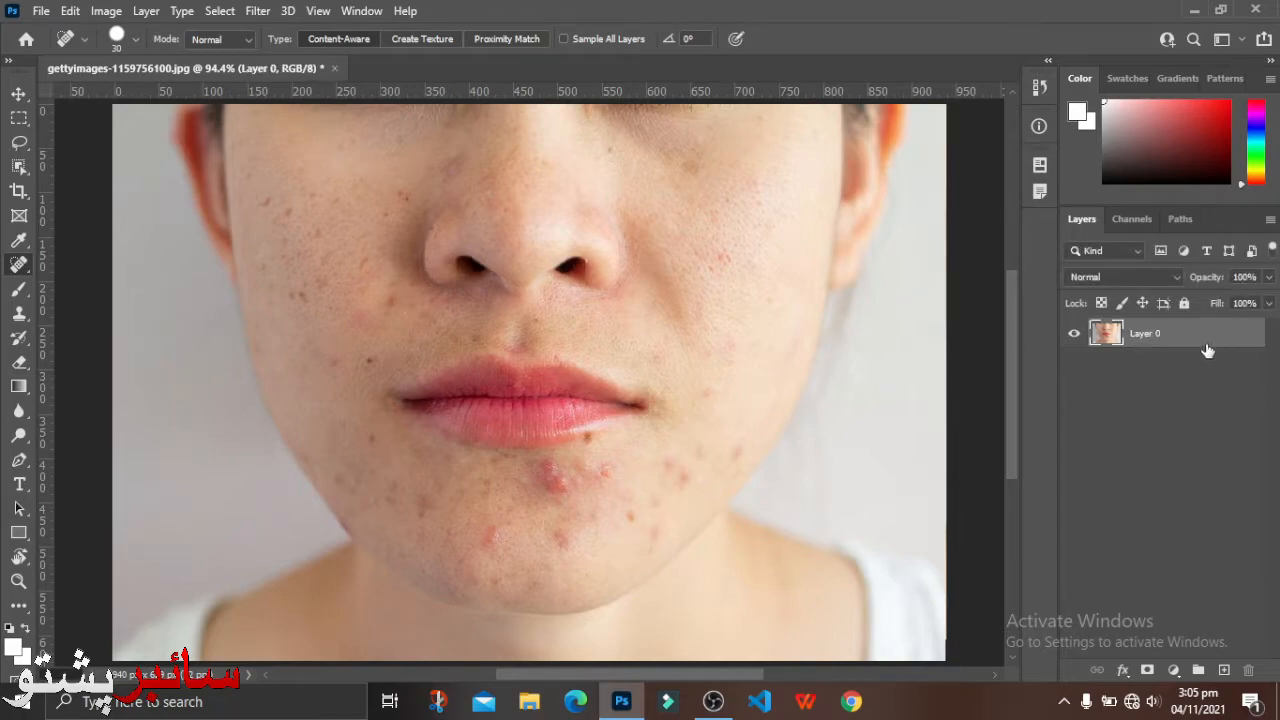
{"action": "left_click_drag", "start_coordinate": [1218, 340], "coordinate": [1227, 677]}
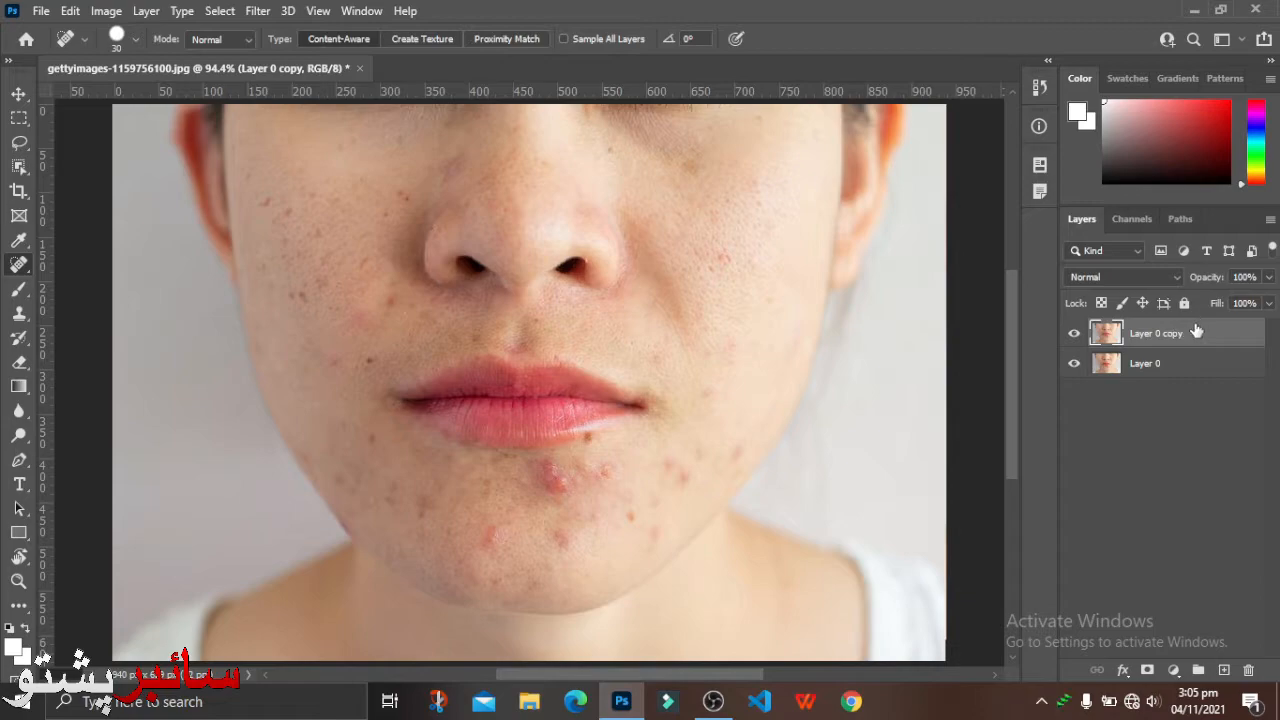
{"action": "left_click", "coordinate": [19, 580]}
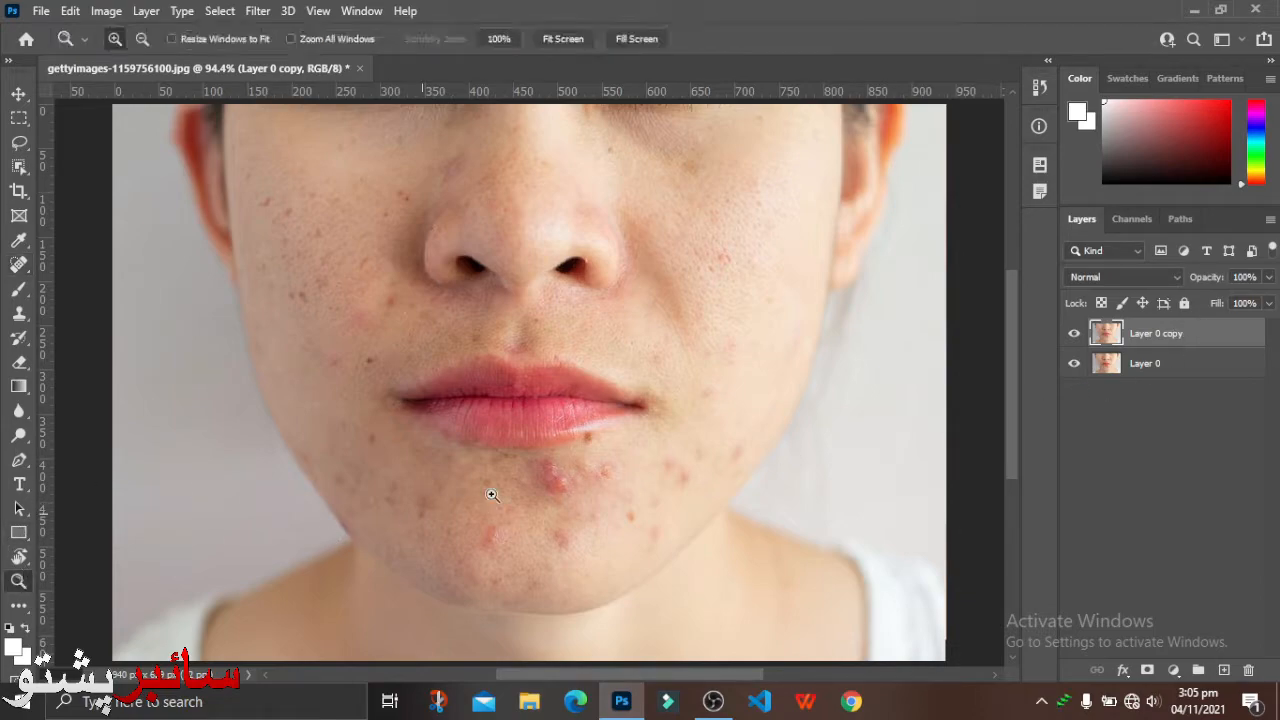
{"action": "left_click", "coordinate": [554, 494]}
{"action": "left_click", "coordinate": [554, 500]}
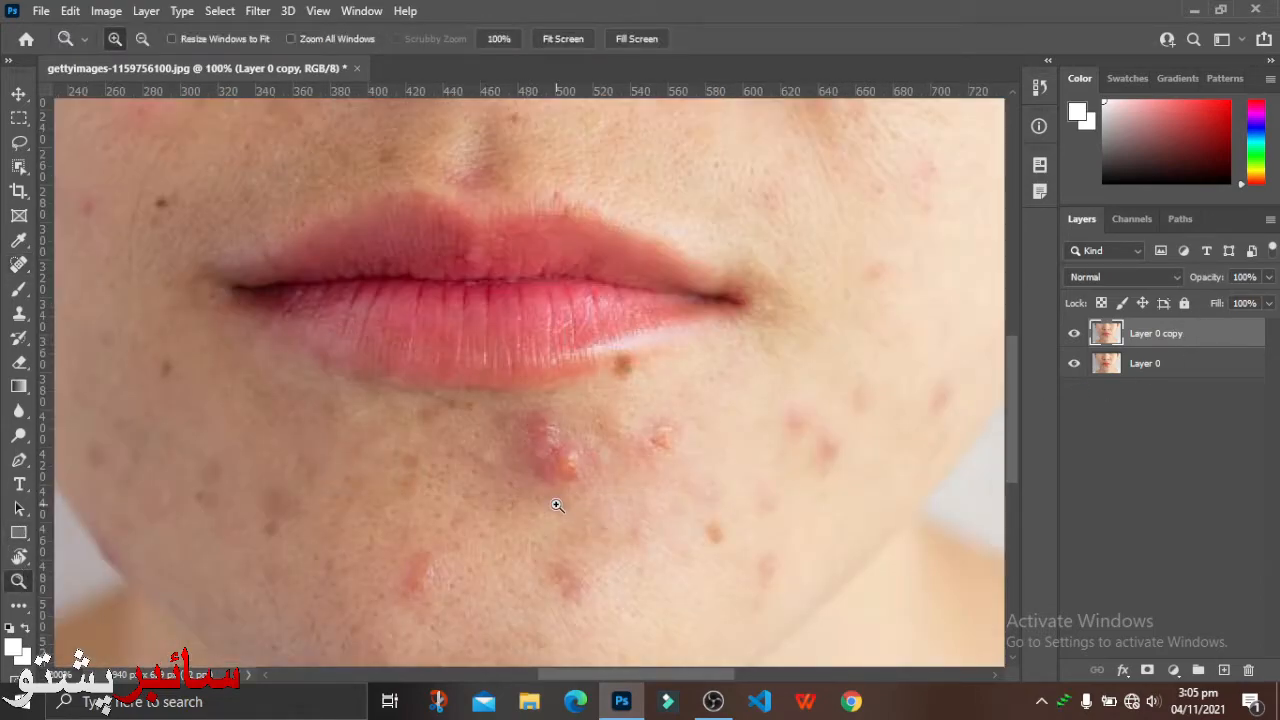
{"action": "scroll", "coordinate": [660, 477], "scroll_direction": "down", "scroll_amount": 1}
{"action": "right_click", "coordinate": [616, 462]}
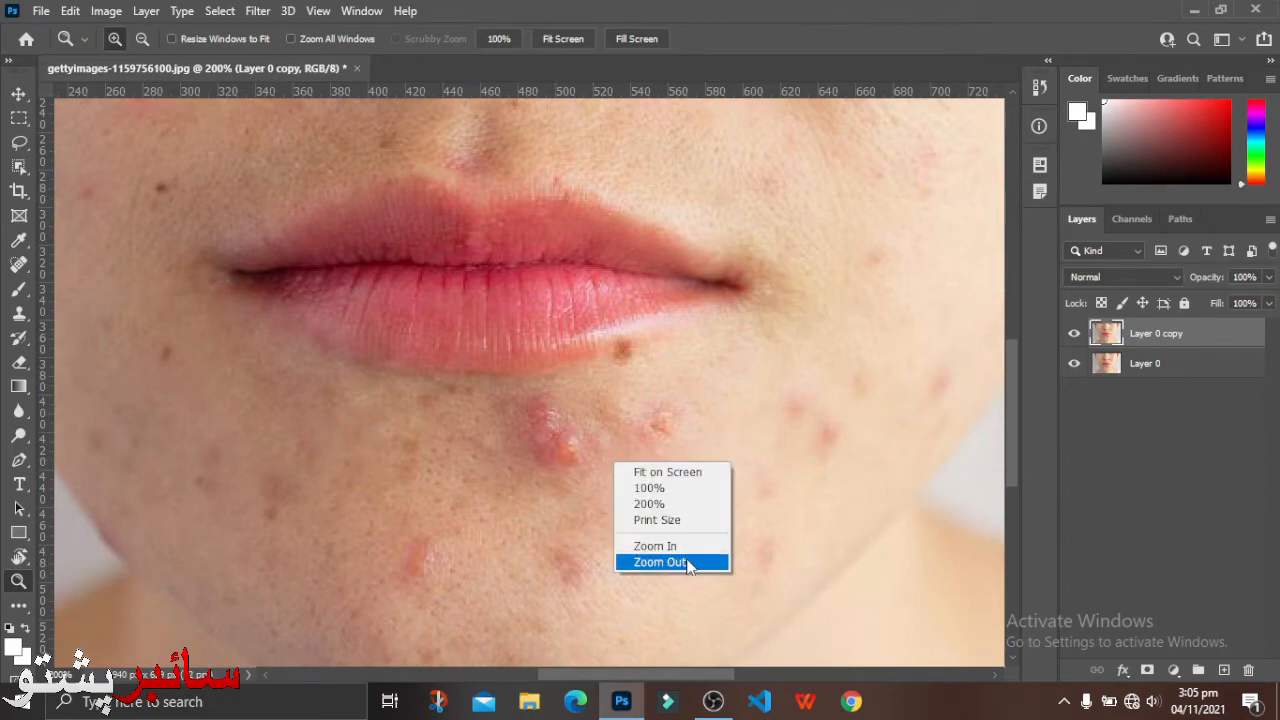
{"action": "left_click", "coordinate": [688, 563]}
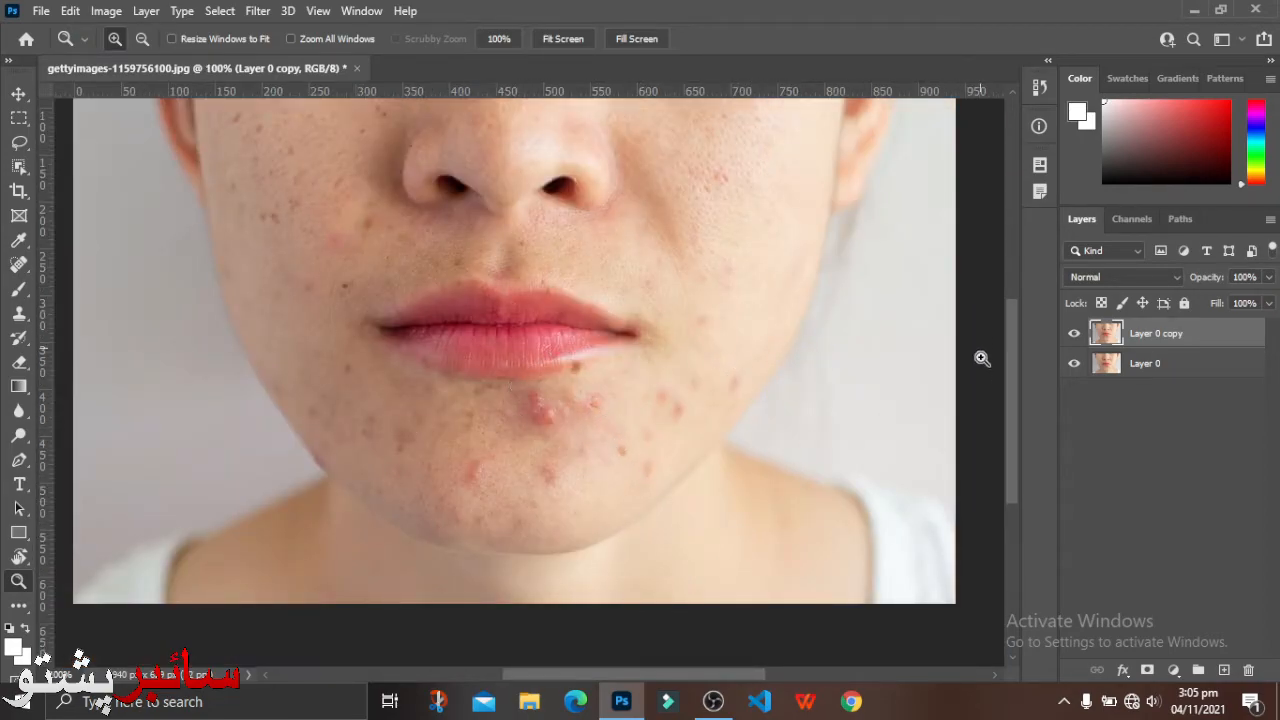
{"action": "mouse_move", "coordinate": [1013, 366]}
{"action": "left_mouse_down"}
{"action": "mouse_move", "coordinate": [1012, 336]}
{"action": "mouse_move", "coordinate": [1012, 351]}
{"action": "left_mouse_up"}
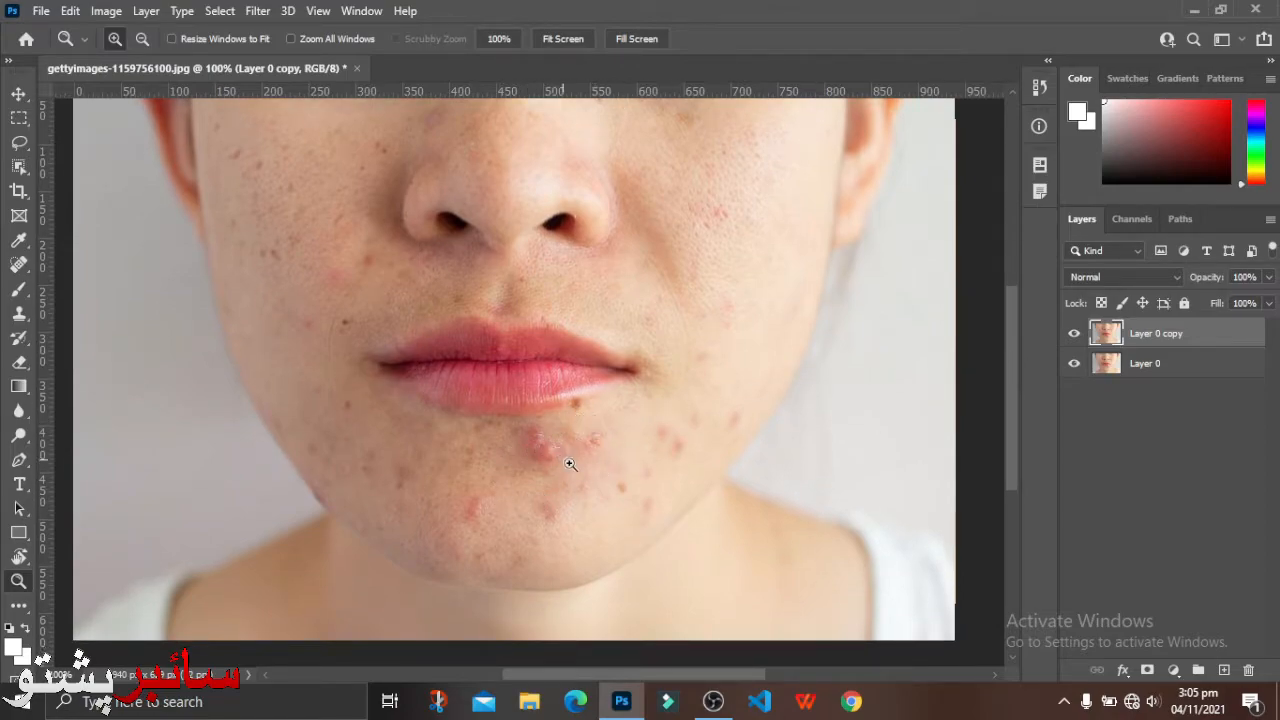
- Use the Spot Healing Brush on the large chin pimple and the red blemishes along the jaw on the photo's right side
{"action": "left_click", "coordinate": [17, 270]}
{"action": "right_click", "coordinate": [18, 268]}
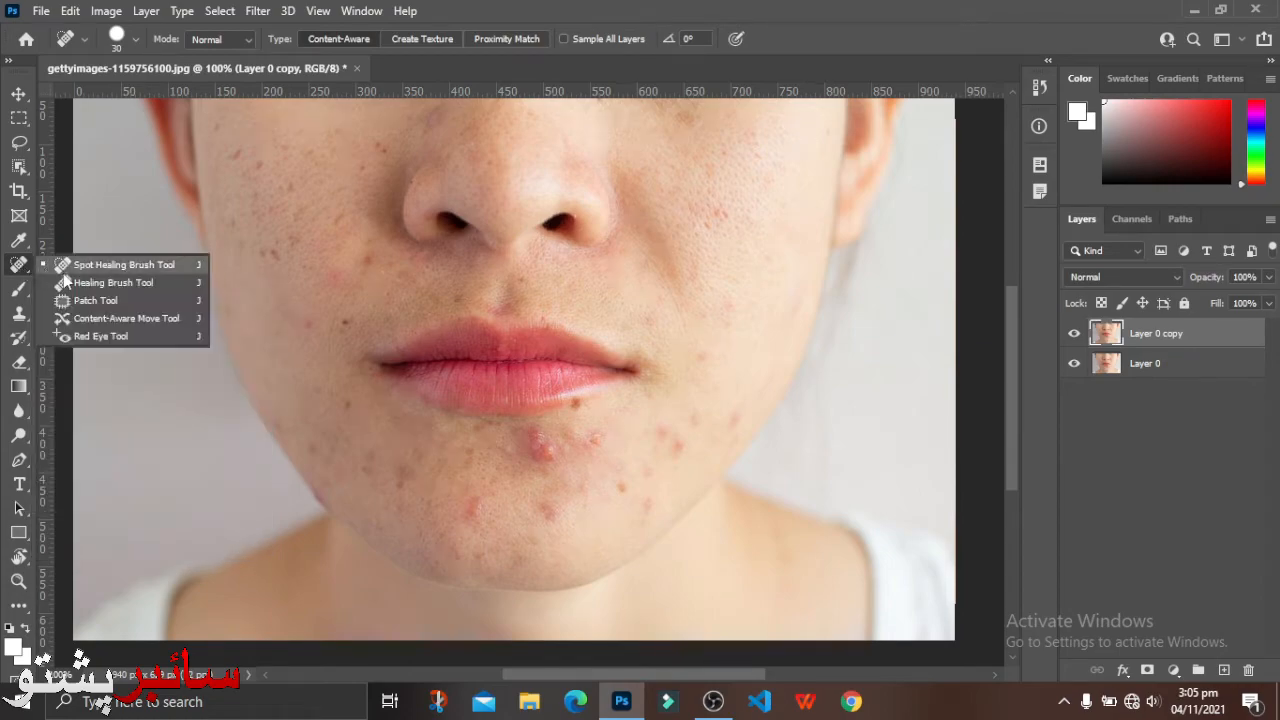
{"action": "left_click", "coordinate": [63, 268]}
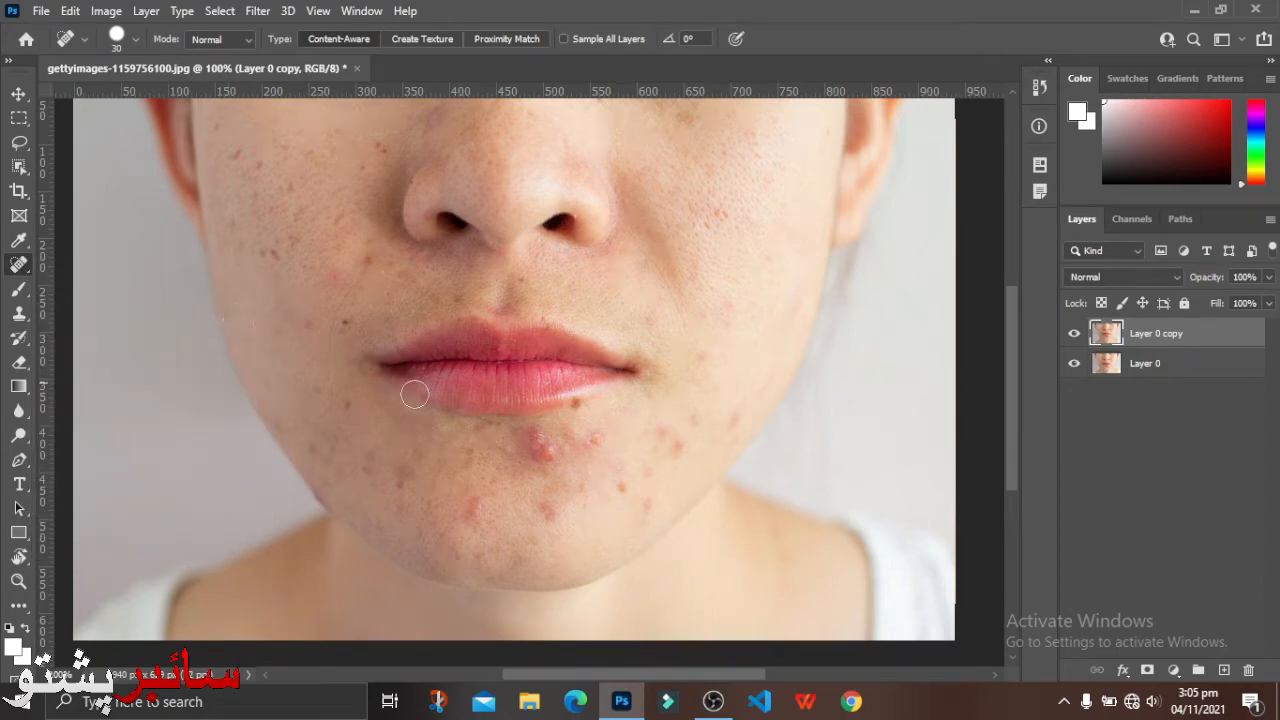
{"action": "left_click", "coordinate": [546, 452]}
{"action": "left_click", "coordinate": [736, 420]}
{"action": "left_click_drag", "start_coordinate": [668, 432], "coordinate": [680, 449]}
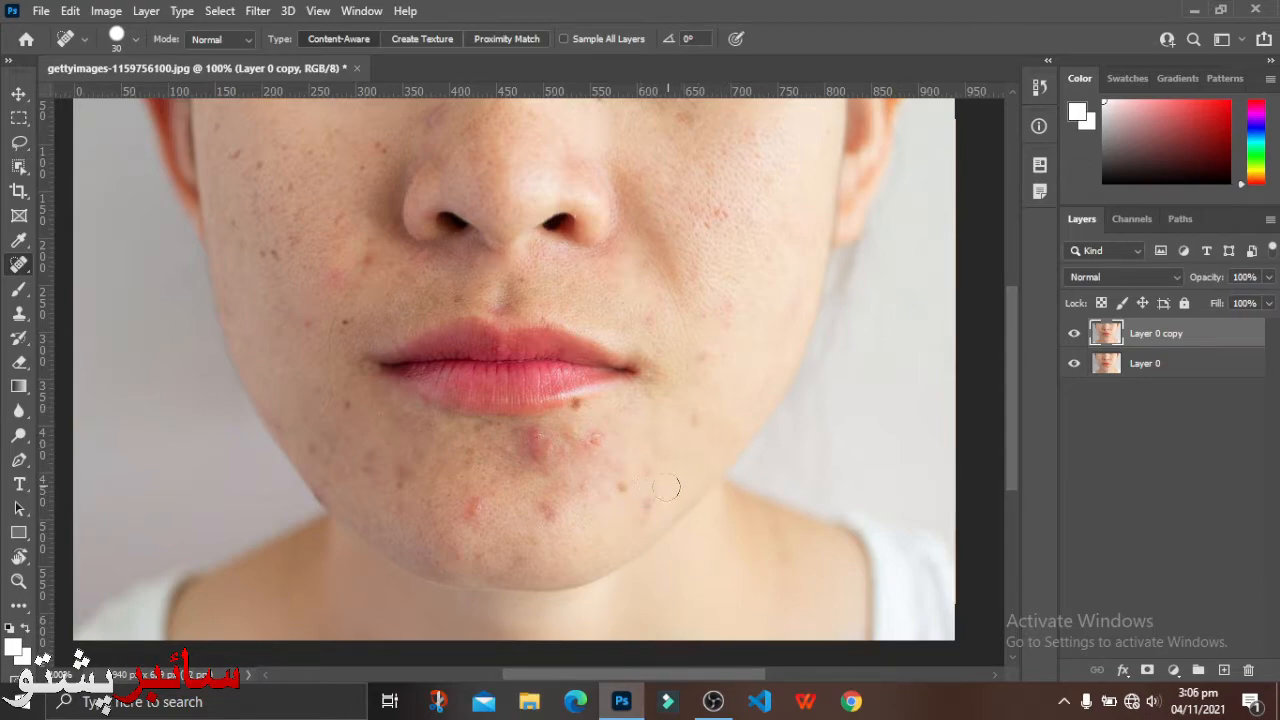
- Spot-heal the small marks on the lower jaw and the cheek beside the mouth corner on the photo's right side
{"action": "left_click", "coordinate": [623, 490]}
{"action": "left_click_drag", "start_coordinate": [651, 516], "coordinate": [648, 482]}
{"action": "left_click", "coordinate": [648, 478]}
{"action": "left_click", "coordinate": [734, 308]}
{"action": "left_click", "coordinate": [706, 362]}
{"action": "left_click", "coordinate": [689, 418]}
- Spot-heal the red pimples across the middle of the chin, below the lower lip
{"action": "left_click", "coordinate": [544, 446]}
{"action": "left_click_drag", "start_coordinate": [539, 439], "coordinate": [545, 467]}
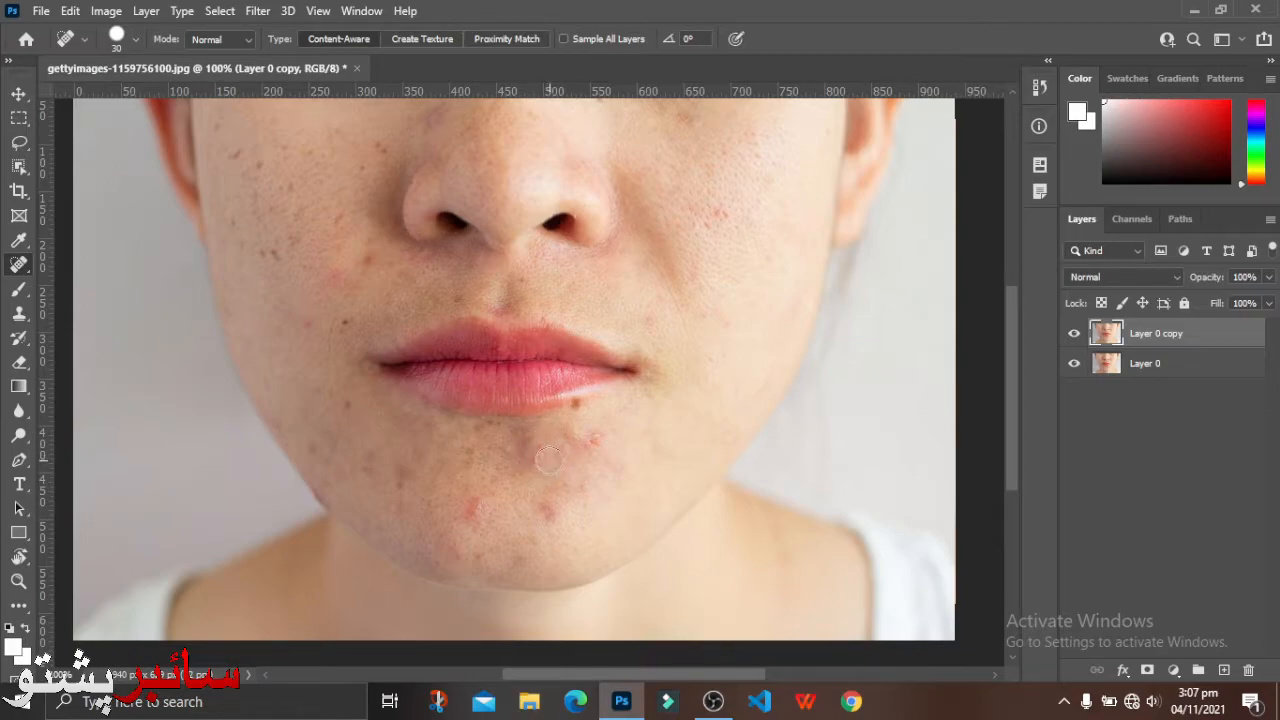
{"action": "left_click", "coordinate": [583, 435]}
{"action": "left_click", "coordinate": [600, 450]}
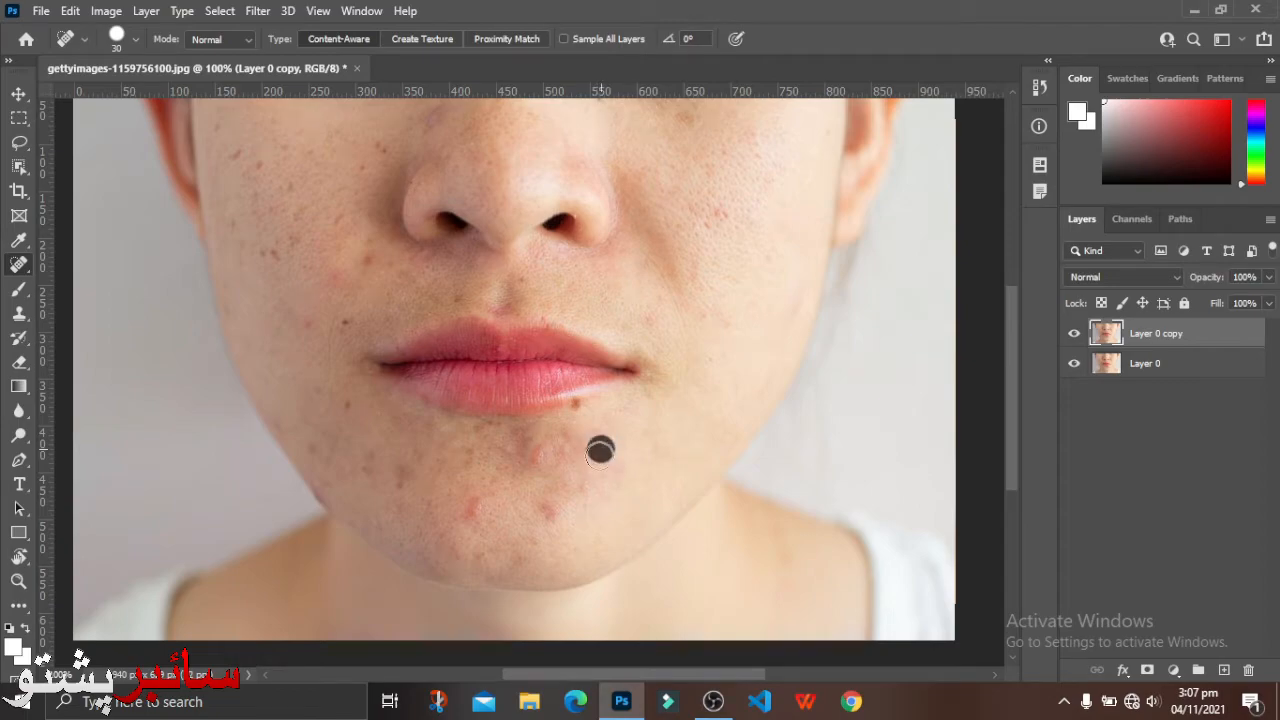
{"action": "left_click", "coordinate": [550, 514]}
{"action": "left_click", "coordinate": [481, 506]}
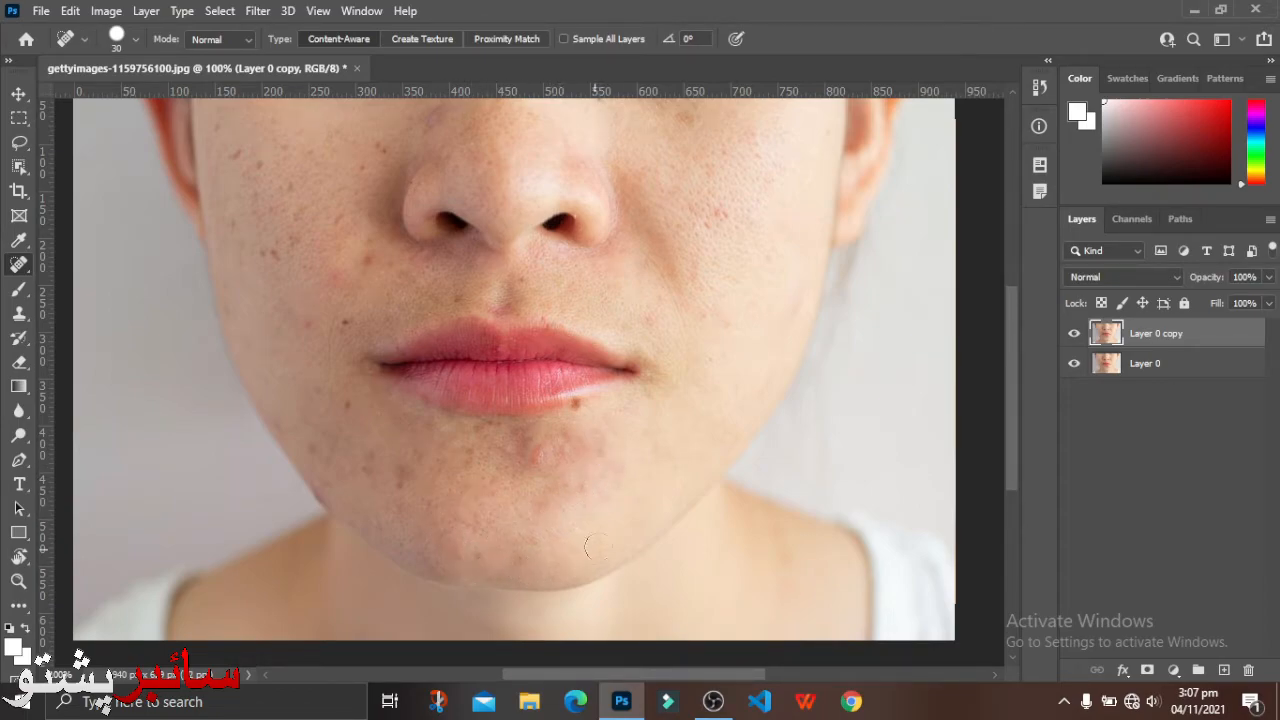
{"action": "left_click", "coordinate": [570, 441]}
- Spot-heal the marks on the chin and the cluster of cheek blemishes on the photo's left side
{"action": "mouse_move", "coordinate": [399, 466]}
{"action": "left_mouse_down"}
{"action": "mouse_move", "coordinate": [400, 525]}
{"action": "mouse_move", "coordinate": [420, 546]}
{"action": "left_mouse_up"}
{"action": "left_click", "coordinate": [338, 222]}
{"action": "left_click", "coordinate": [326, 232]}
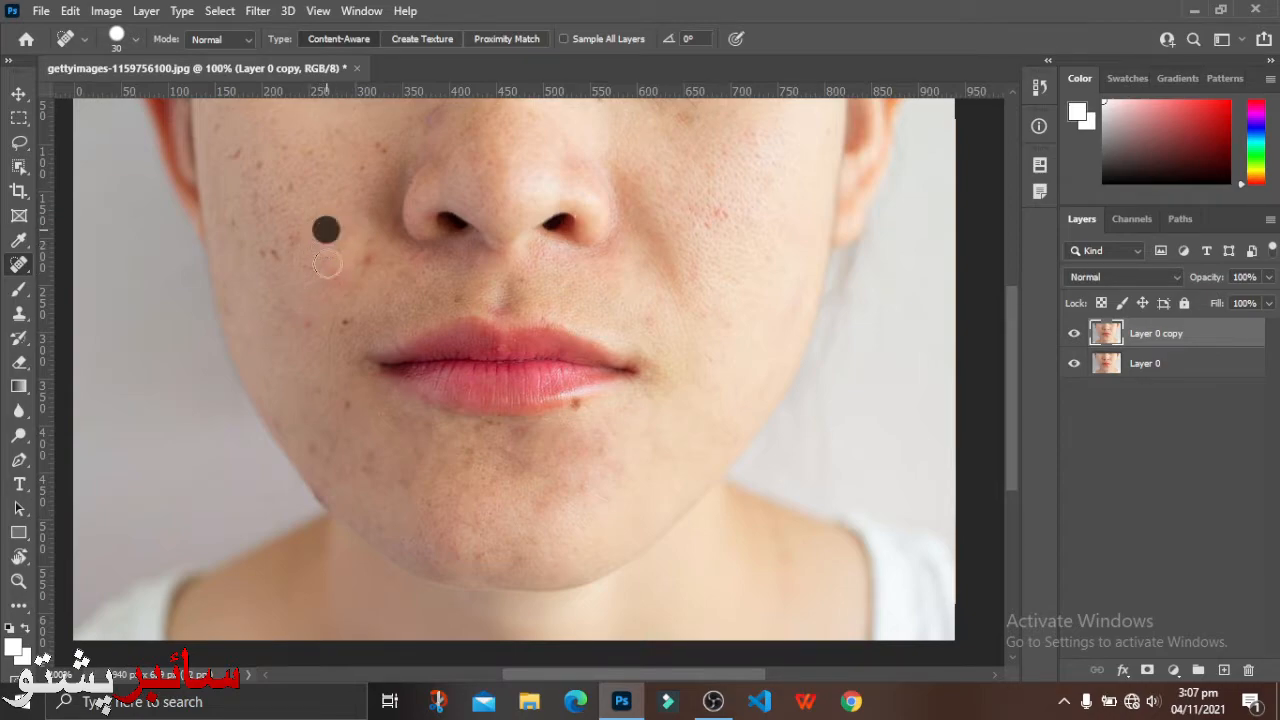
{"action": "left_click", "coordinate": [363, 260]}
{"action": "left_click", "coordinate": [272, 252]}
{"action": "left_click", "coordinate": [290, 190]}
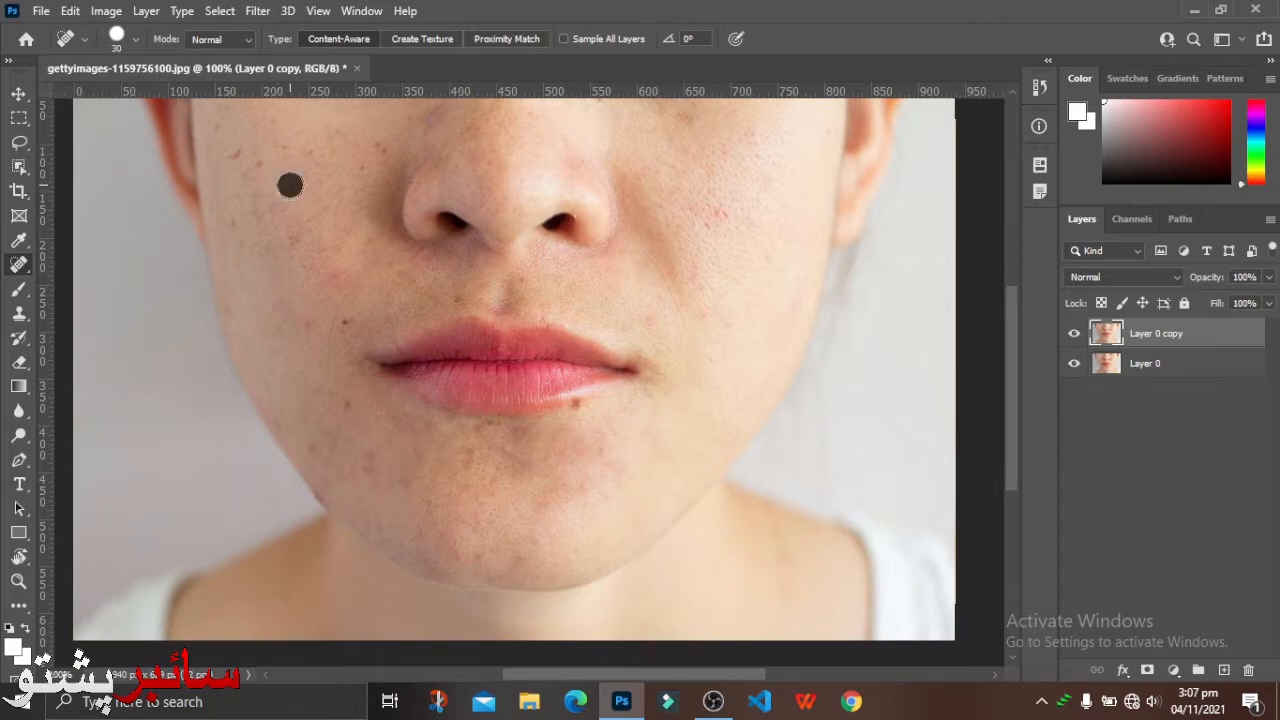
{"action": "left_click", "coordinate": [323, 225]}
{"action": "left_click", "coordinate": [335, 229]}
{"action": "left_click", "coordinate": [290, 253]}
{"action": "left_click", "coordinate": [330, 230]}
{"action": "left_click", "coordinate": [336, 227]}
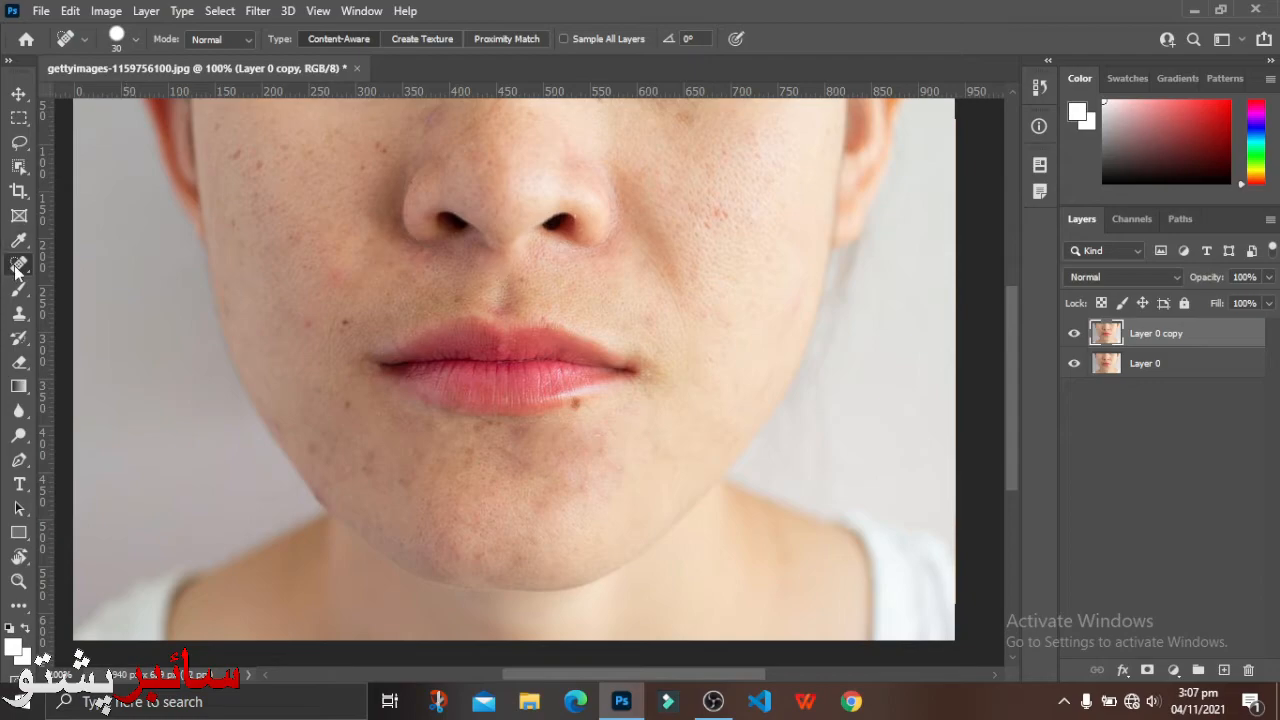
- Switch to the Healing Brush Tool and try healing the cheek on the photo's left side
{"action": "right_click", "coordinate": [18, 264]}
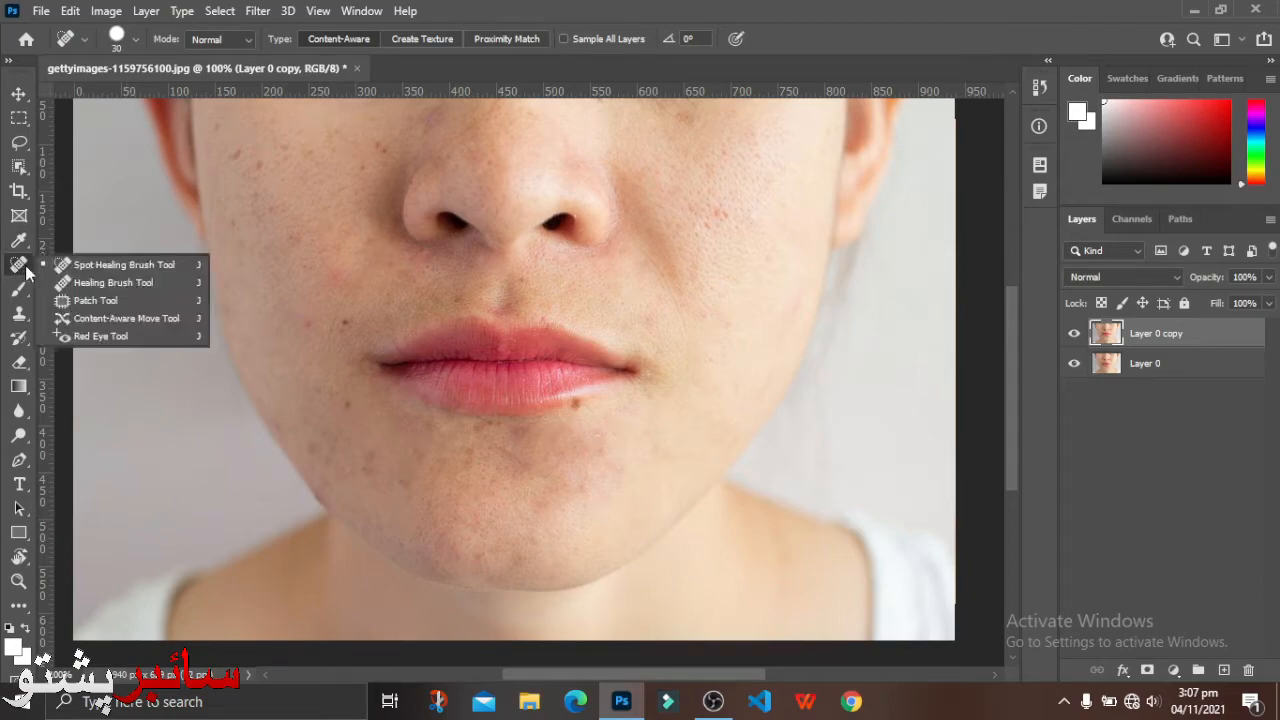
{"action": "left_click", "coordinate": [139, 283]}
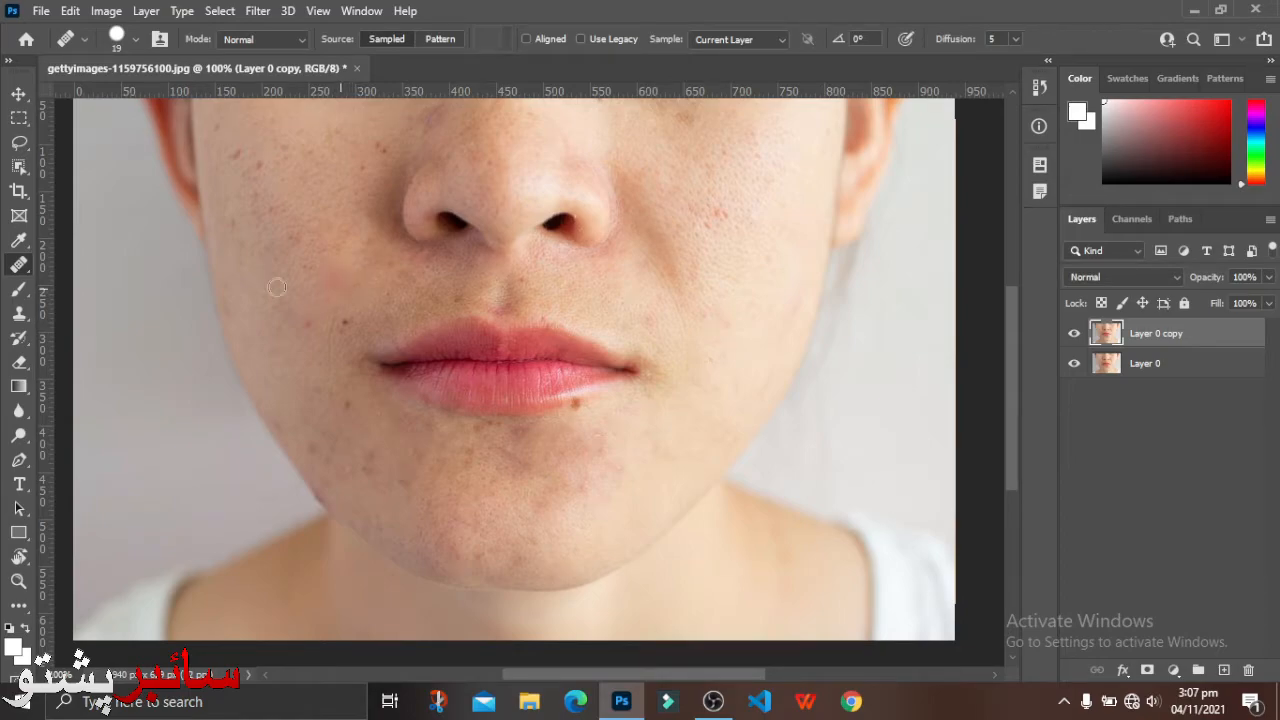
{"action": "right_click", "coordinate": [20, 264]}
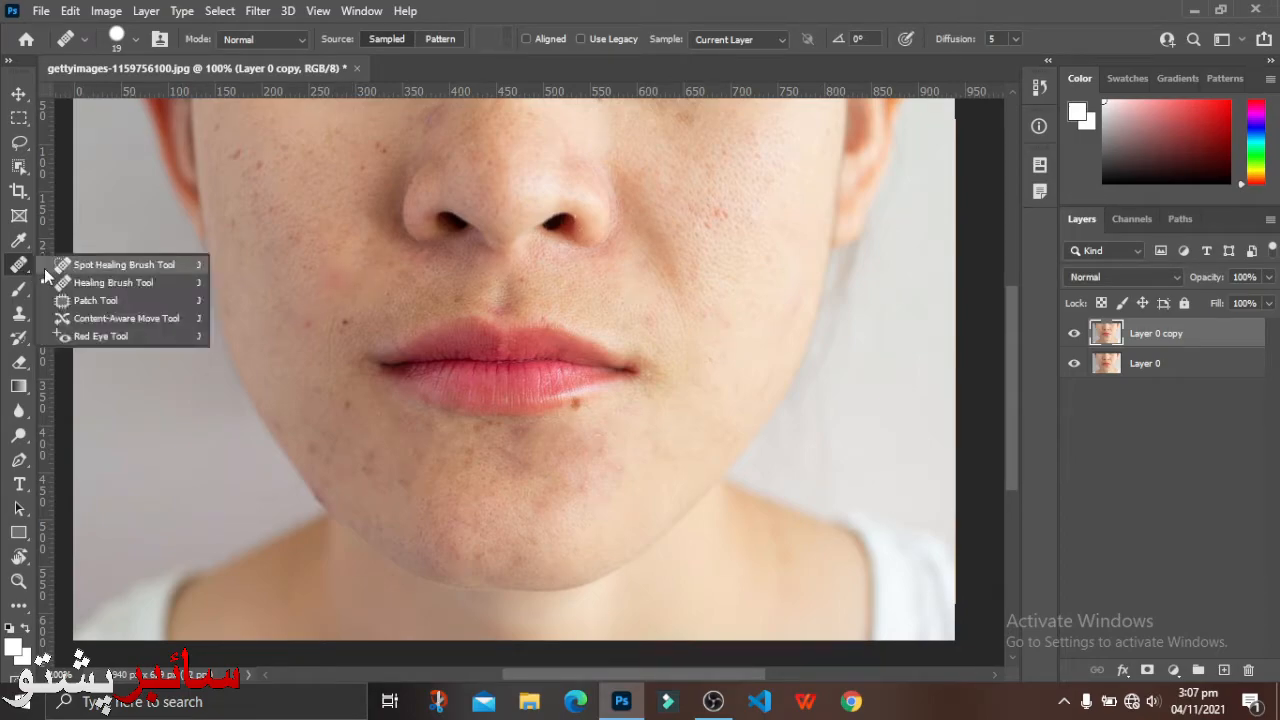
{"action": "left_click", "coordinate": [48, 278]}
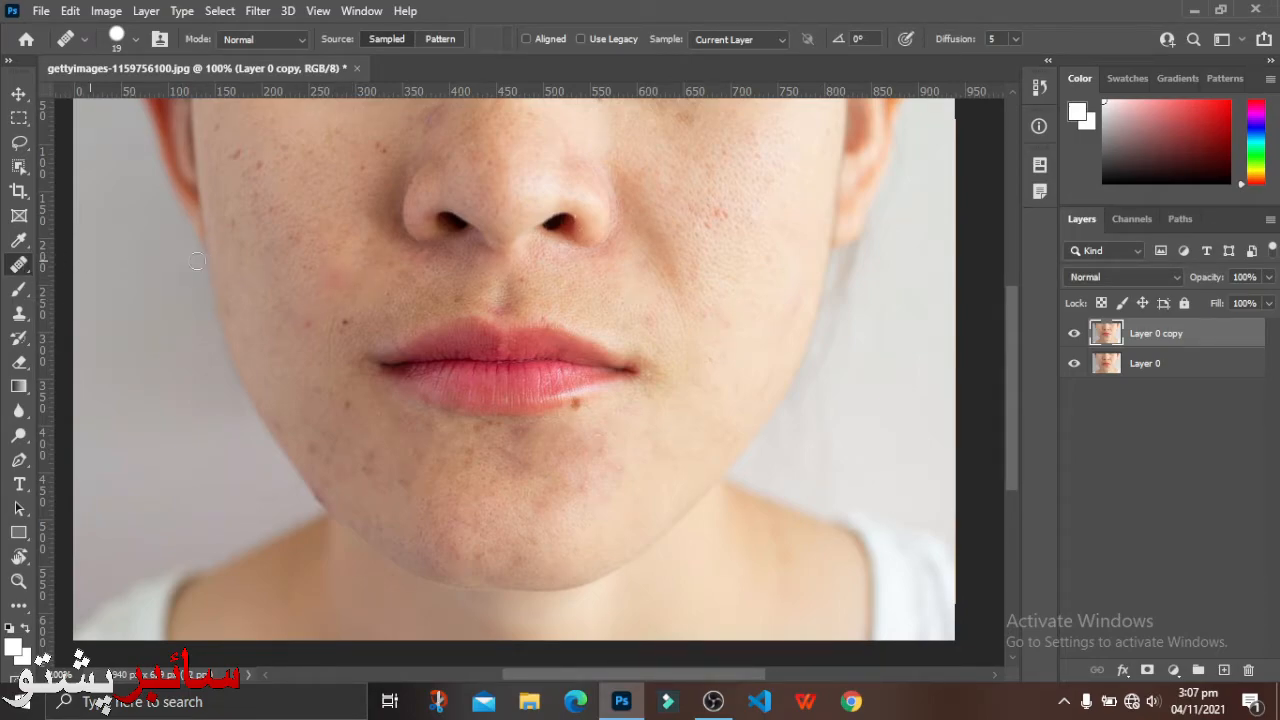
{"action": "left_click", "coordinate": [342, 274]}
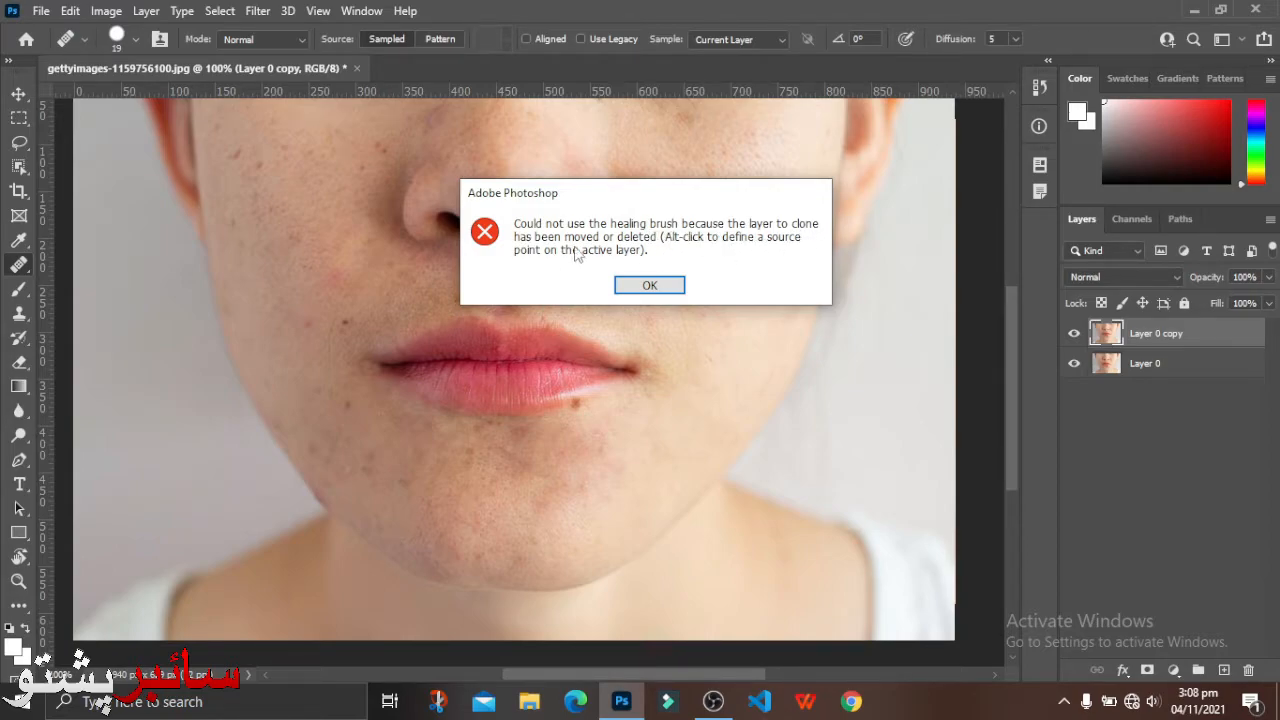
{"action": "left_click", "coordinate": [649, 286]}
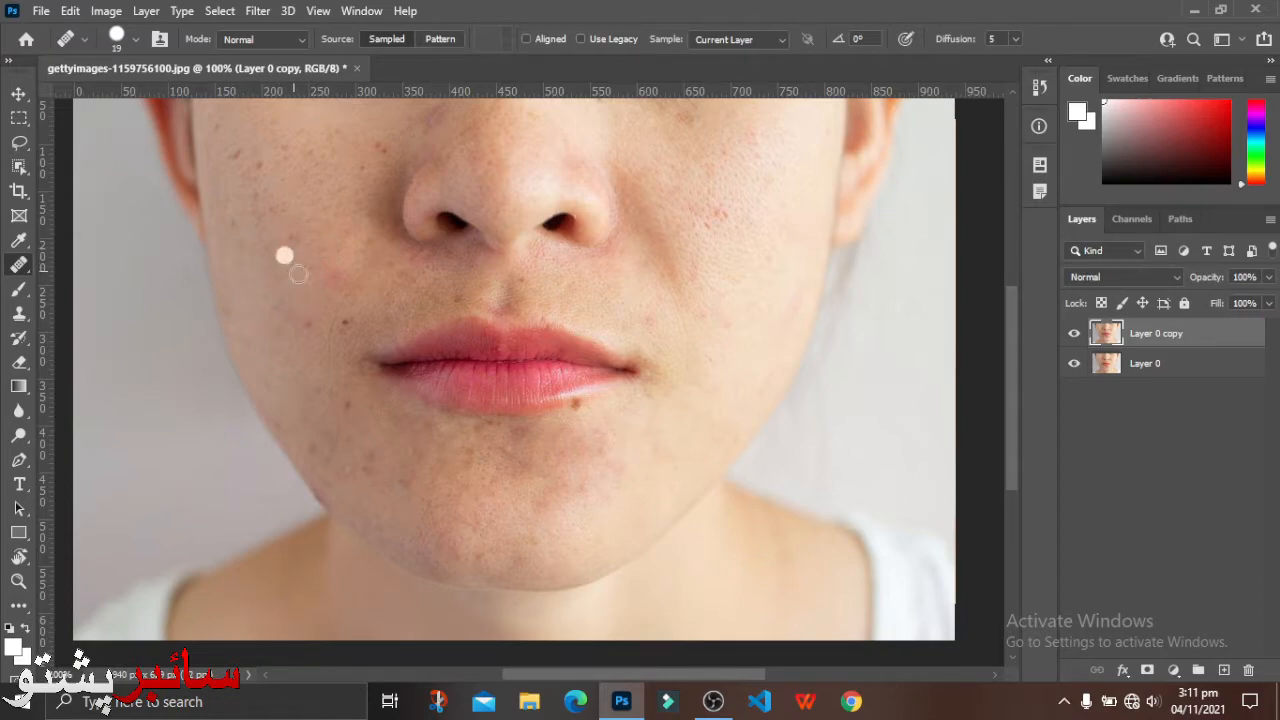
- Use the Healing Brush on the small brown spots on the upper cheek and down its outer edge on the photo's left side
{"action": "left_click", "coordinate": [238, 157]}
{"action": "left_click", "coordinate": [230, 151]}
{"action": "mouse_move", "coordinate": [232, 151]}
{"action": "left_mouse_down"}
{"action": "mouse_move", "coordinate": [245, 215]}
{"action": "mouse_move", "coordinate": [252, 161]}
{"action": "mouse_move", "coordinate": [266, 275]}
{"action": "mouse_move", "coordinate": [306, 310]}
{"action": "mouse_move", "coordinate": [305, 328]}
{"action": "mouse_move", "coordinate": [349, 326]}
{"action": "mouse_move", "coordinate": [312, 227]}
{"action": "mouse_move", "coordinate": [332, 277]}
{"action": "mouse_move", "coordinate": [368, 269]}
{"action": "mouse_move", "coordinate": [337, 287]}
{"action": "mouse_move", "coordinate": [304, 428]}
{"action": "mouse_move", "coordinate": [276, 444]}
{"action": "left_mouse_up"}
{"action": "left_click", "coordinate": [237, 177]}
{"action": "left_click", "coordinate": [259, 201]}
- Use the Healing Brush on the dark spots along the jaw and beside the chin on the photo's left side
{"action": "left_click", "coordinate": [278, 432]}
{"action": "left_click", "coordinate": [342, 412]}
{"action": "left_click", "coordinate": [316, 452]}
{"action": "mouse_move", "coordinate": [331, 463]}
{"action": "left_mouse_down"}
{"action": "mouse_move", "coordinate": [363, 458]}
{"action": "mouse_move", "coordinate": [346, 453]}
{"action": "mouse_move", "coordinate": [363, 442]}
{"action": "mouse_move", "coordinate": [348, 430]}
{"action": "mouse_move", "coordinate": [363, 428]}
{"action": "mouse_move", "coordinate": [339, 457]}
{"action": "mouse_move", "coordinate": [325, 436]}
{"action": "mouse_move", "coordinate": [328, 452]}
{"action": "mouse_move", "coordinate": [330, 432]}
{"action": "mouse_move", "coordinate": [365, 427]}
{"action": "mouse_move", "coordinate": [355, 418]}
{"action": "mouse_move", "coordinate": [336, 449]}
{"action": "mouse_move", "coordinate": [349, 458]}
{"action": "mouse_move", "coordinate": [317, 444]}
{"action": "mouse_move", "coordinate": [329, 432]}
{"action": "mouse_move", "coordinate": [334, 463]}
{"action": "mouse_move", "coordinate": [352, 475]}
{"action": "mouse_move", "coordinate": [368, 457]}
{"action": "mouse_move", "coordinate": [368, 476]}
{"action": "mouse_move", "coordinate": [355, 429]}
{"action": "mouse_move", "coordinate": [351, 463]}
{"action": "mouse_move", "coordinate": [358, 444]}
{"action": "mouse_move", "coordinate": [380, 496]}
{"action": "mouse_move", "coordinate": [418, 477]}
{"action": "left_mouse_up"}
- Use the Healing Brush on the dark spots below the lower lip and the remaining cheek marks on the photo's left side
{"action": "left_click", "coordinate": [471, 457]}
{"action": "left_click_drag", "start_coordinate": [477, 480], "coordinate": [477, 474]}
{"action": "left_click", "coordinate": [466, 455]}
{"action": "left_click", "coordinate": [442, 455]}
{"action": "left_click", "coordinate": [414, 455]}
{"action": "left_click", "coordinate": [426, 454]}
{"action": "left_click", "coordinate": [481, 466]}
{"action": "left_click", "coordinate": [515, 441]}
{"action": "left_click", "coordinate": [525, 438]}
{"action": "left_click", "coordinate": [515, 436]}
{"action": "left_click", "coordinate": [578, 421]}
{"action": "left_click", "coordinate": [307, 255]}
{"action": "left_click", "coordinate": [330, 226]}
- Compare the retouched skin with the original by toggling the visibility of Layer 0 copy
{"action": "scroll", "coordinate": [492, 320], "scroll_direction": "up", "scroll_amount": 1}
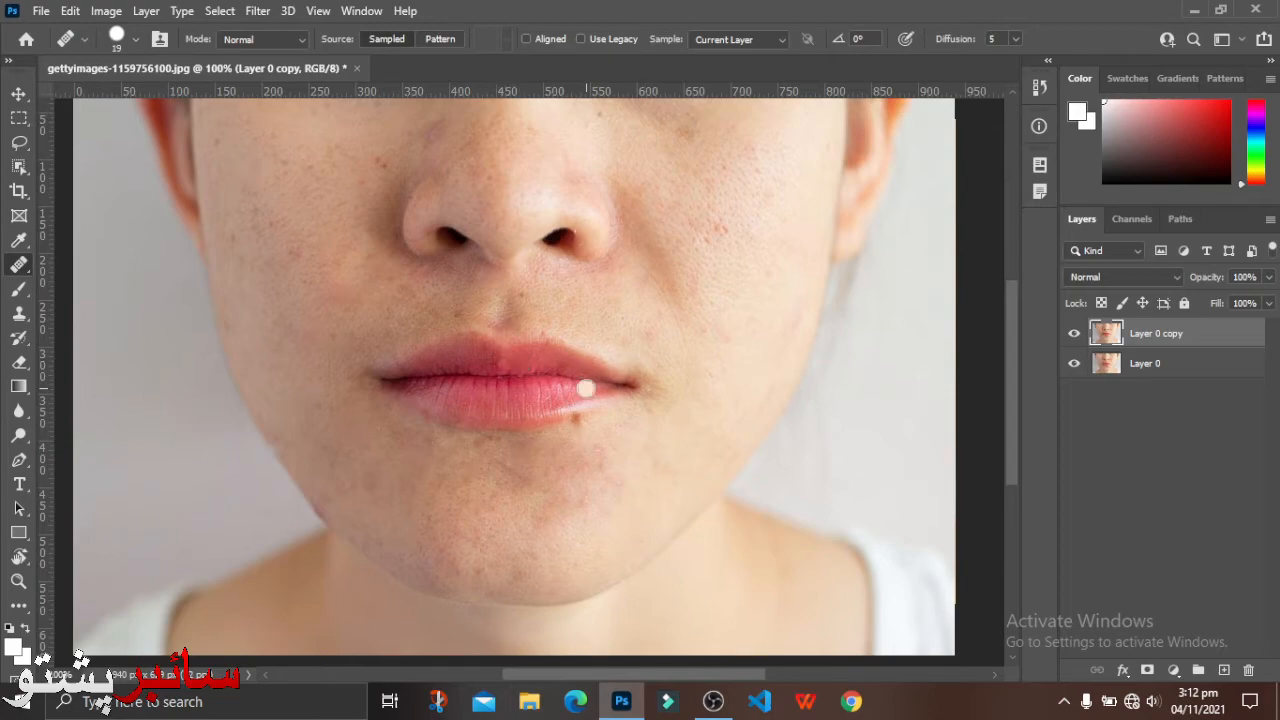
{"action": "scroll", "coordinate": [597, 383], "scroll_direction": "up", "scroll_amount": 1}
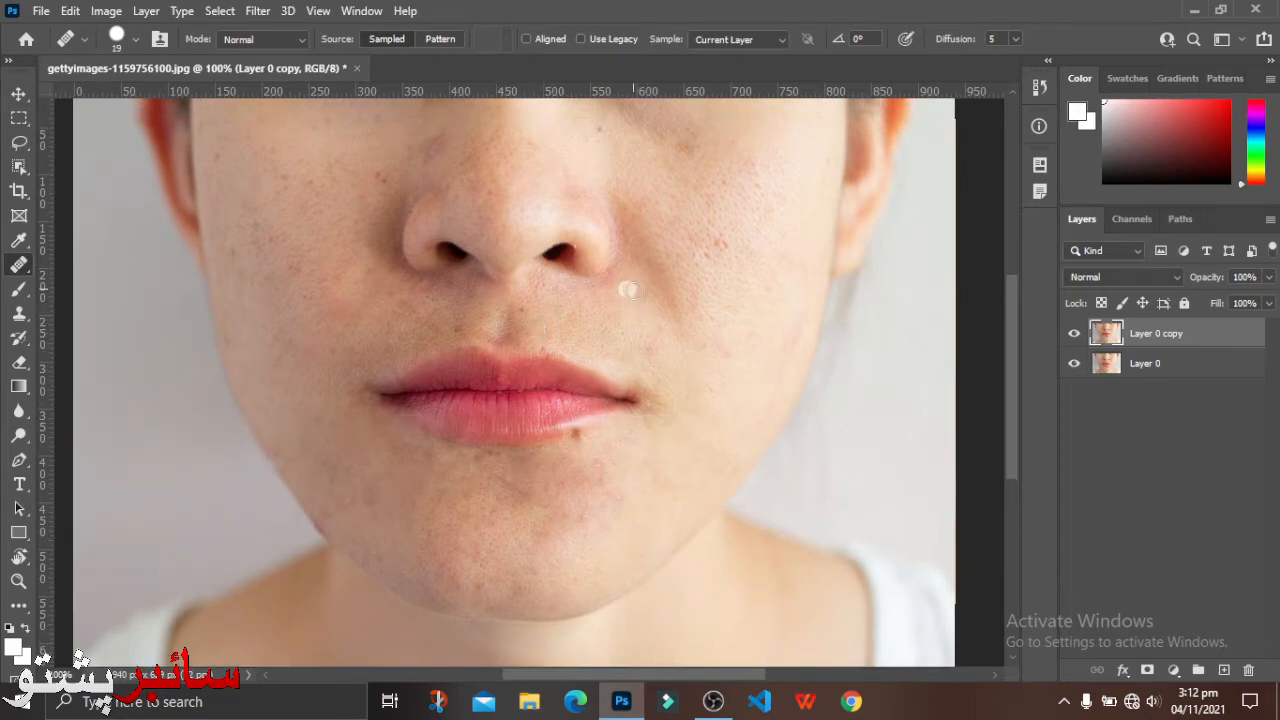
{"action": "scroll", "coordinate": [637, 296], "scroll_direction": "up", "scroll_amount": 1}
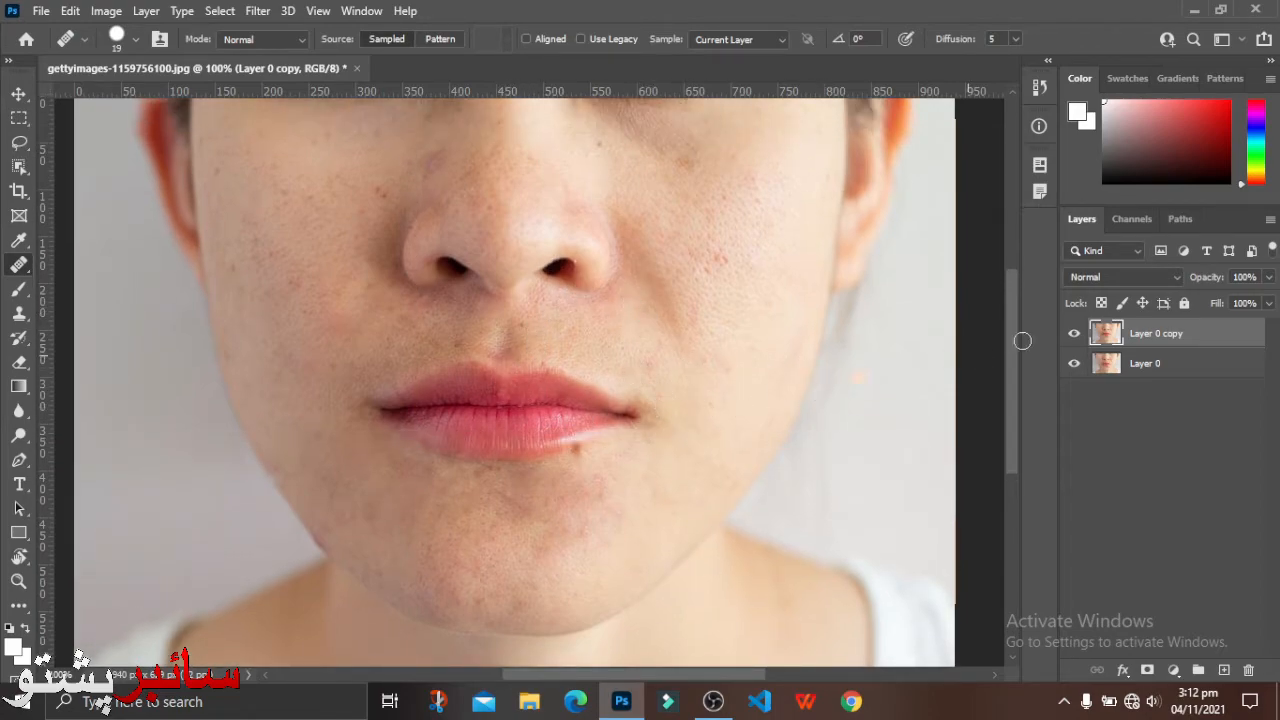
{"action": "left_click", "coordinate": [1075, 336]}
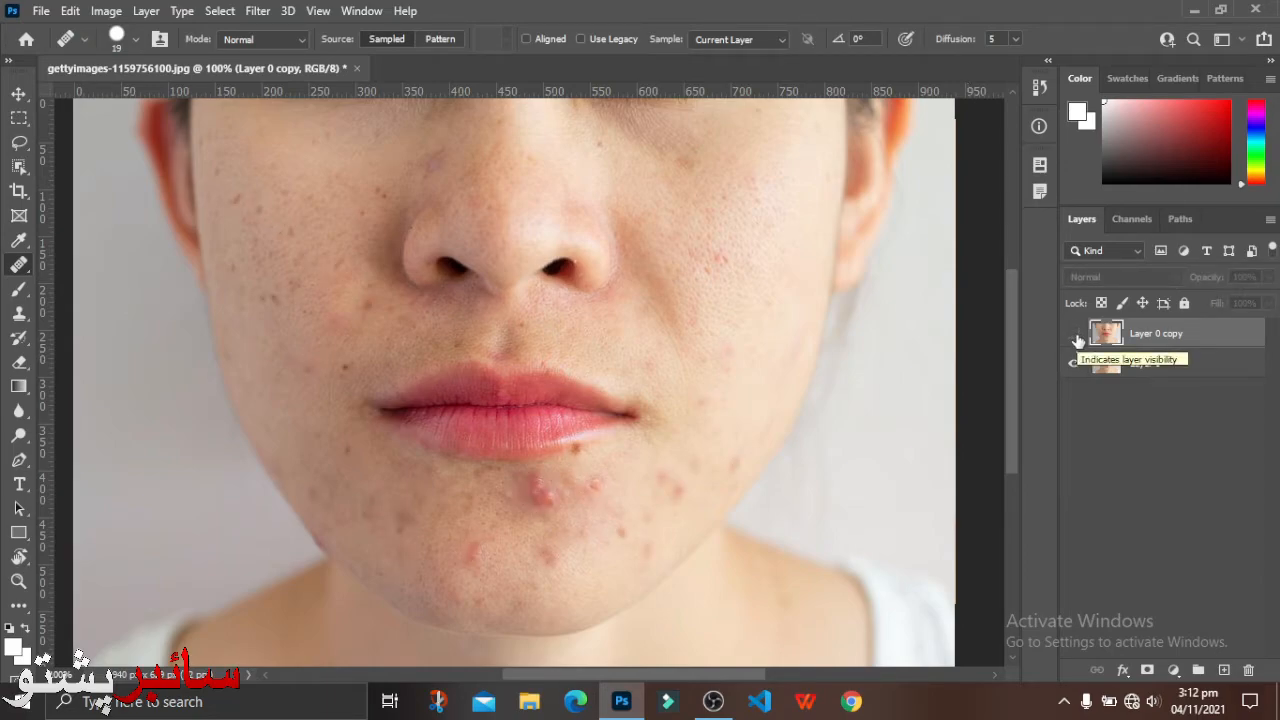
{"action": "left_click", "coordinate": [1075, 336]}
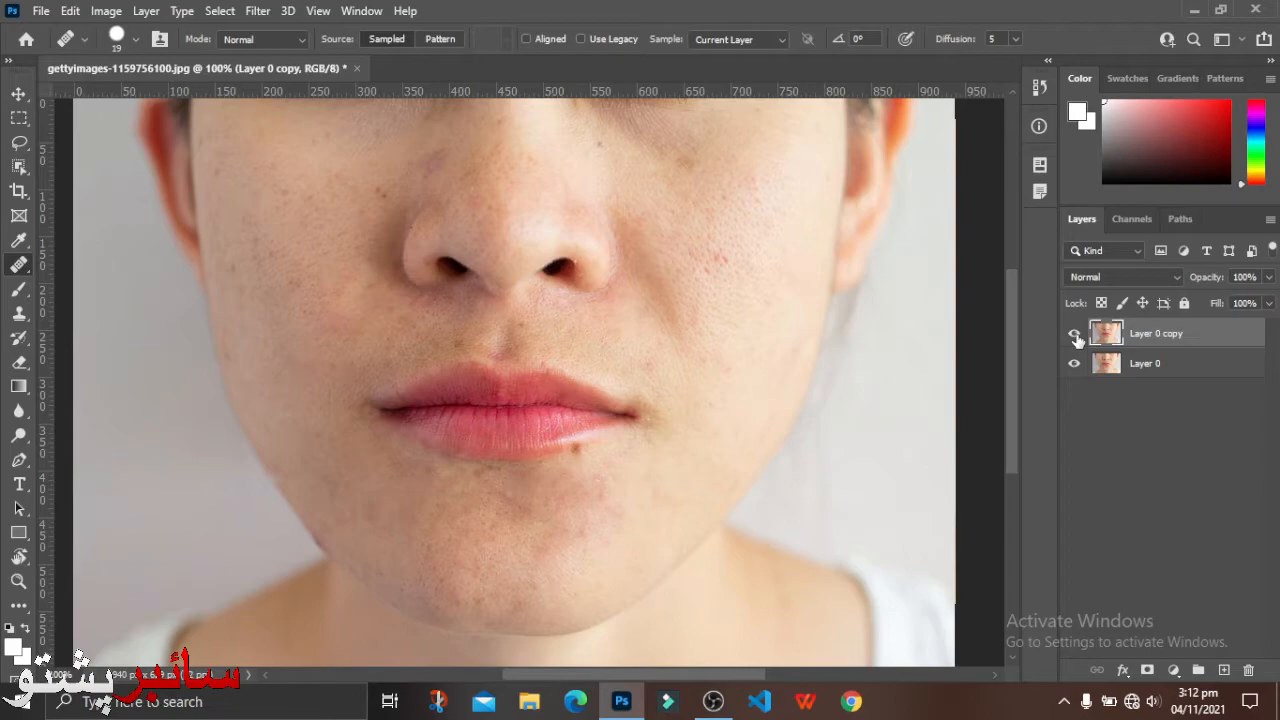
{"action": "right_click", "coordinate": [1077, 338]}
{"action": "key", "text": "Escape"}
- Hide Layer 0 copy and duplicate the original Layer 0
{"action": "left_click", "coordinate": [1075, 334]}
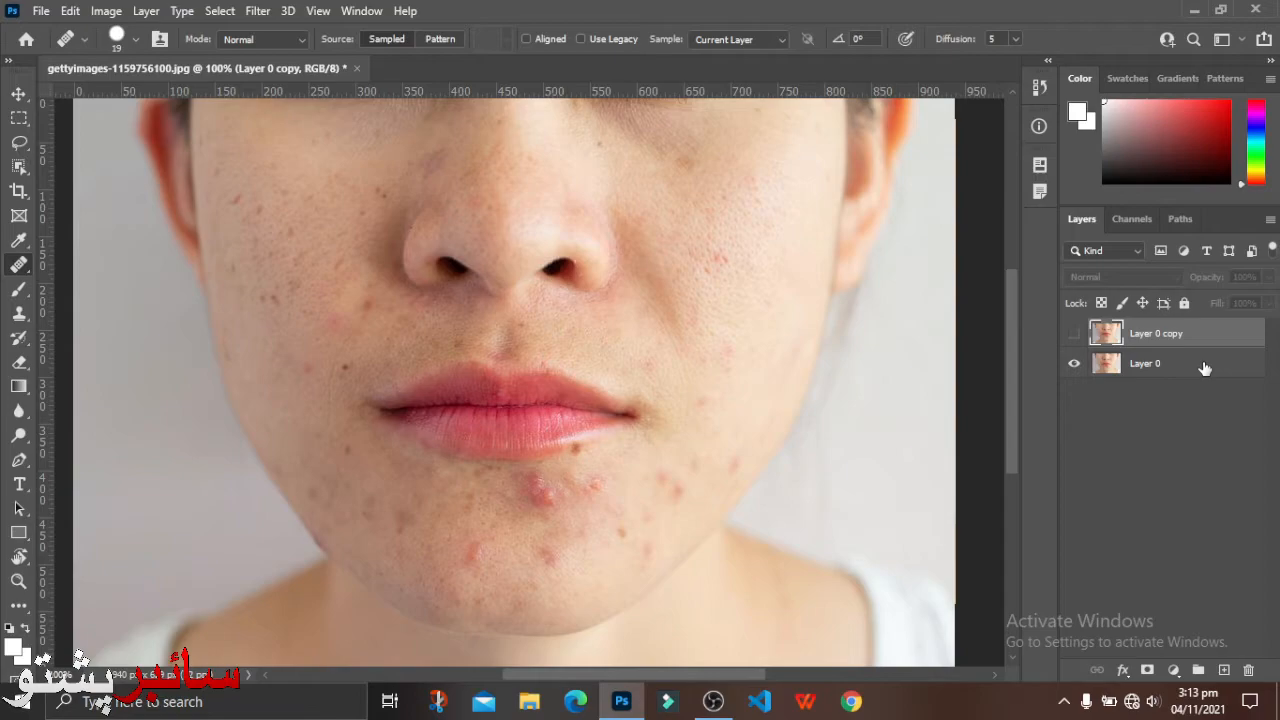
{"action": "left_click_drag", "start_coordinate": [1205, 368], "coordinate": [1224, 669]}
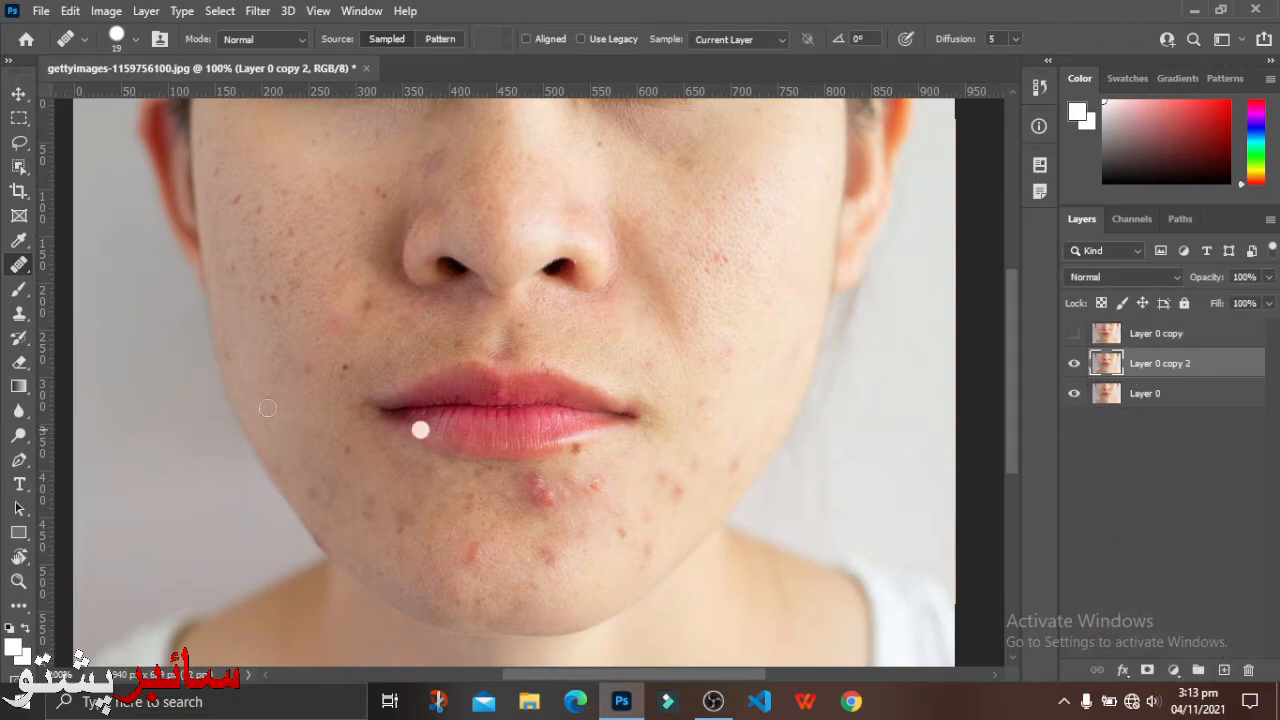
- Outline the blemished chin area with the Patch Tool, patch it with clear skin from the cheek, and deselect
{"action": "right_click", "coordinate": [15, 266]}
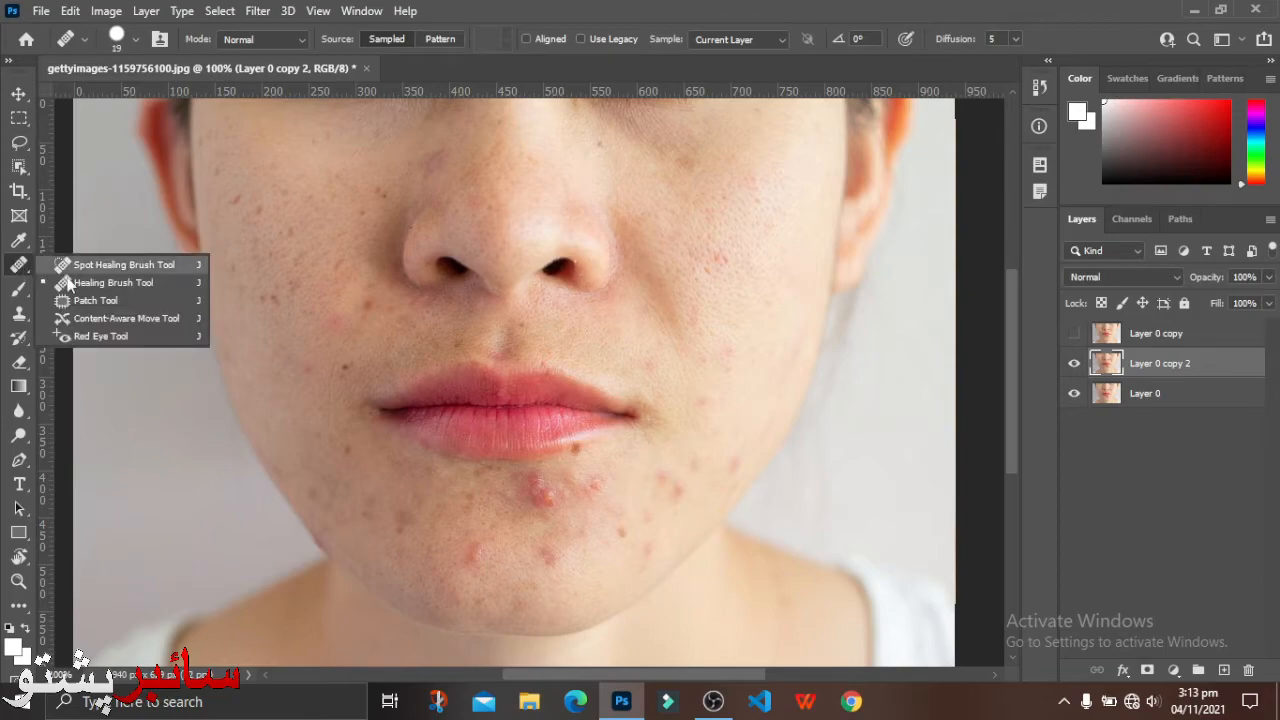
{"action": "left_click", "coordinate": [145, 296]}
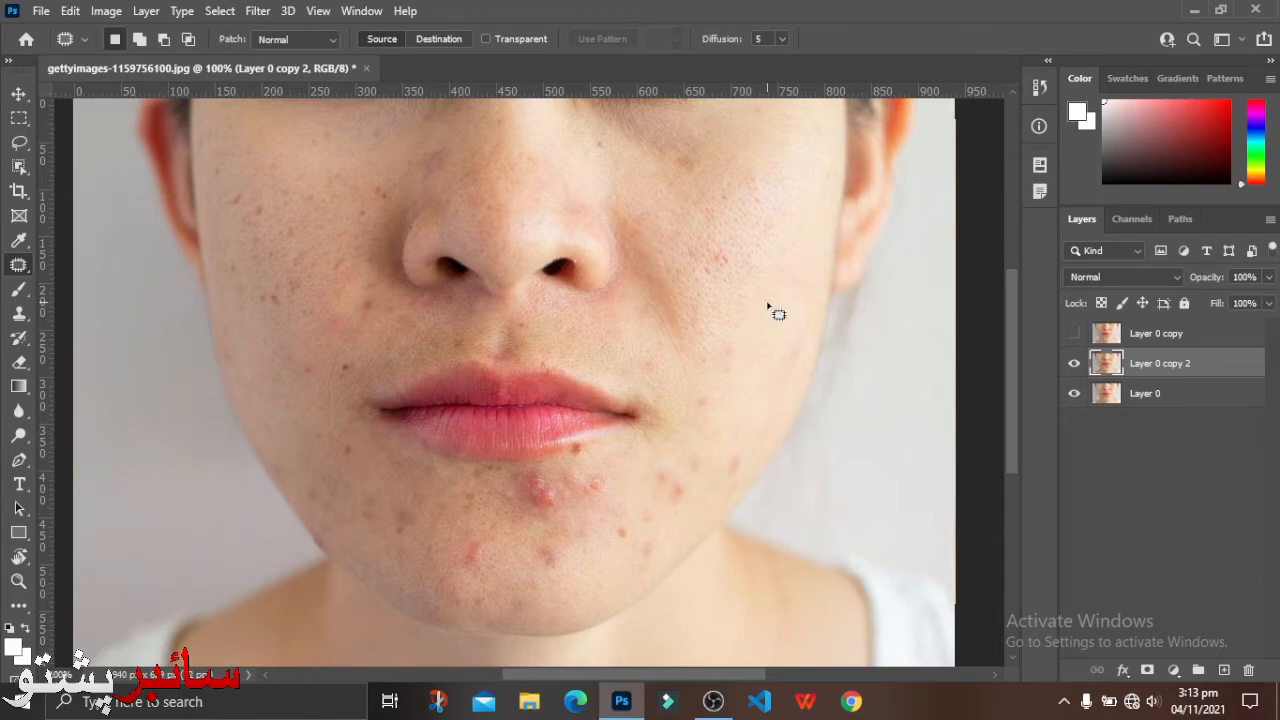
{"action": "left_click_drag", "start_coordinate": [434, 532], "coordinate": [474, 476]}
{"action": "mouse_move", "coordinate": [580, 464]}
{"action": "left_mouse_down"}
{"action": "mouse_move", "coordinate": [564, 579]}
{"action": "mouse_move", "coordinate": [467, 587]}
{"action": "mouse_move", "coordinate": [435, 528]}
{"action": "left_mouse_up"}
{"action": "mouse_move", "coordinate": [514, 537]}
{"action": "left_mouse_down"}
{"action": "mouse_move", "coordinate": [697, 377]}
{"action": "mouse_move", "coordinate": [742, 317]}
{"action": "mouse_move", "coordinate": [731, 320]}
{"action": "left_mouse_up"}
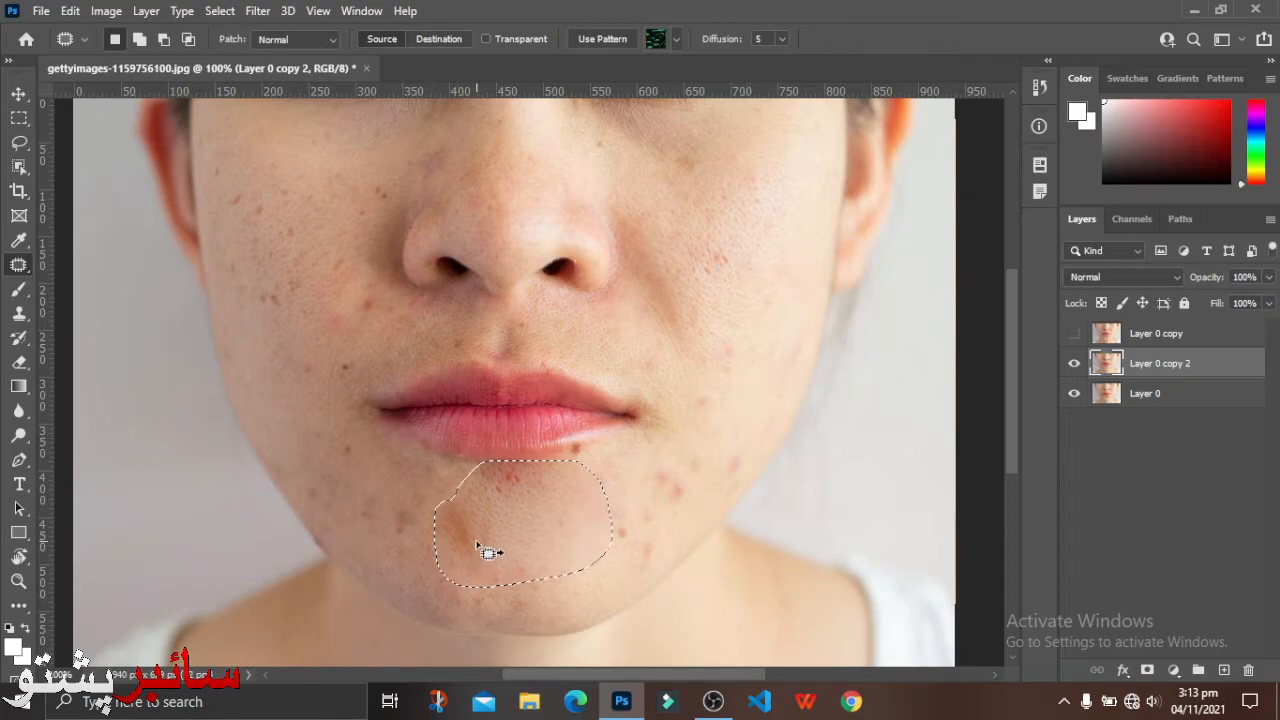
{"action": "key", "text": "ctrl+d"}
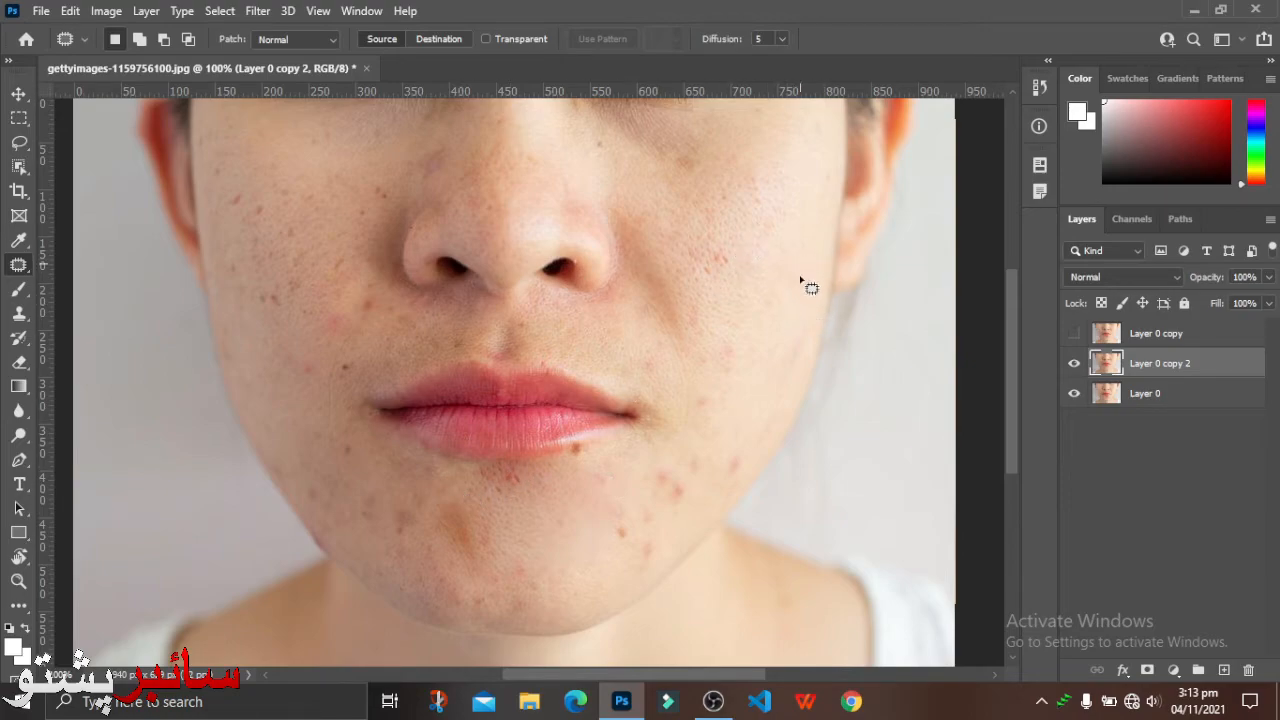
- Undo the chin patch and its selection on Layer 0 copy 2
{"action": "key", "text": "ctrl+z"}
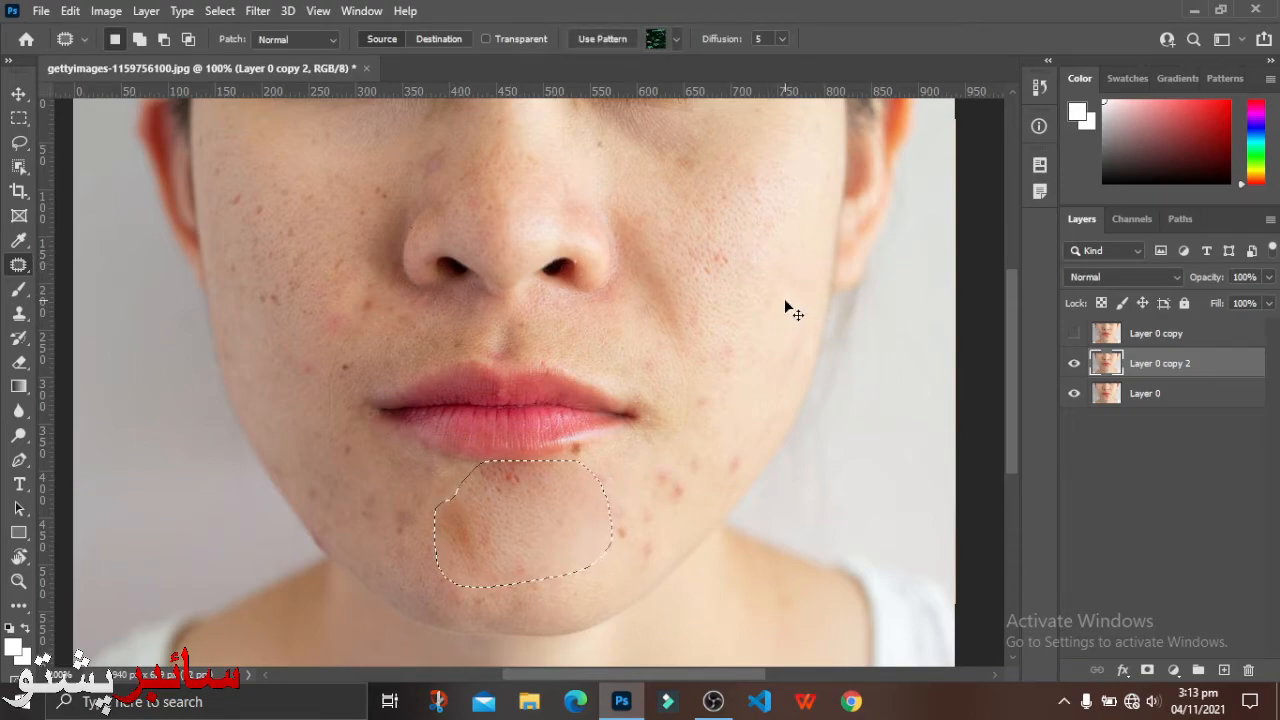
{"action": "key", "text": "ctrl+z"}
{"action": "key", "text": "ctrl+z"}
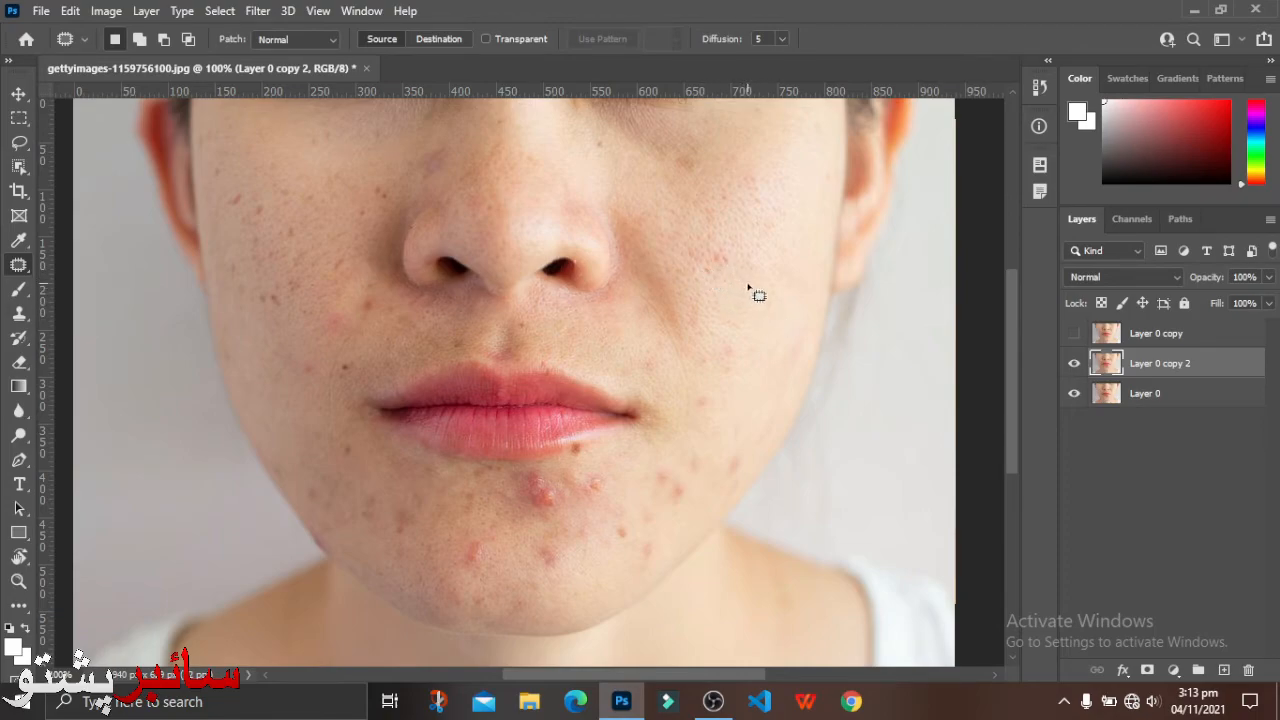
- Patch the reddish marks on the photo's right cheek with clear nearby skin in two areas, deselecting after each patch
{"action": "mouse_move", "coordinate": [678, 270]}
{"action": "left_mouse_down"}
{"action": "mouse_move", "coordinate": [705, 244]}
{"action": "mouse_move", "coordinate": [730, 250]}
{"action": "mouse_move", "coordinate": [743, 267]}
{"action": "mouse_move", "coordinate": [716, 300]}
{"action": "mouse_move", "coordinate": [677, 266]}
{"action": "mouse_move", "coordinate": [691, 257]}
{"action": "mouse_move", "coordinate": [769, 332]}
{"action": "left_mouse_up"}
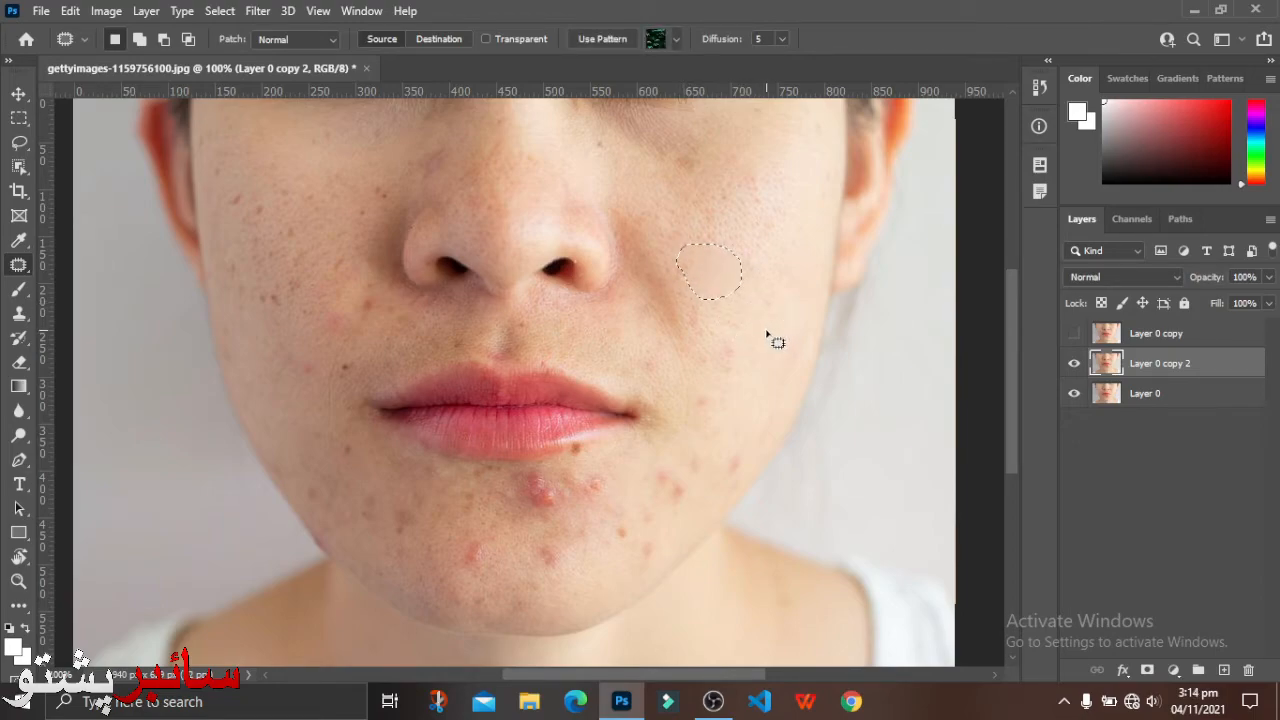
{"action": "key", "text": "ctrl+d"}
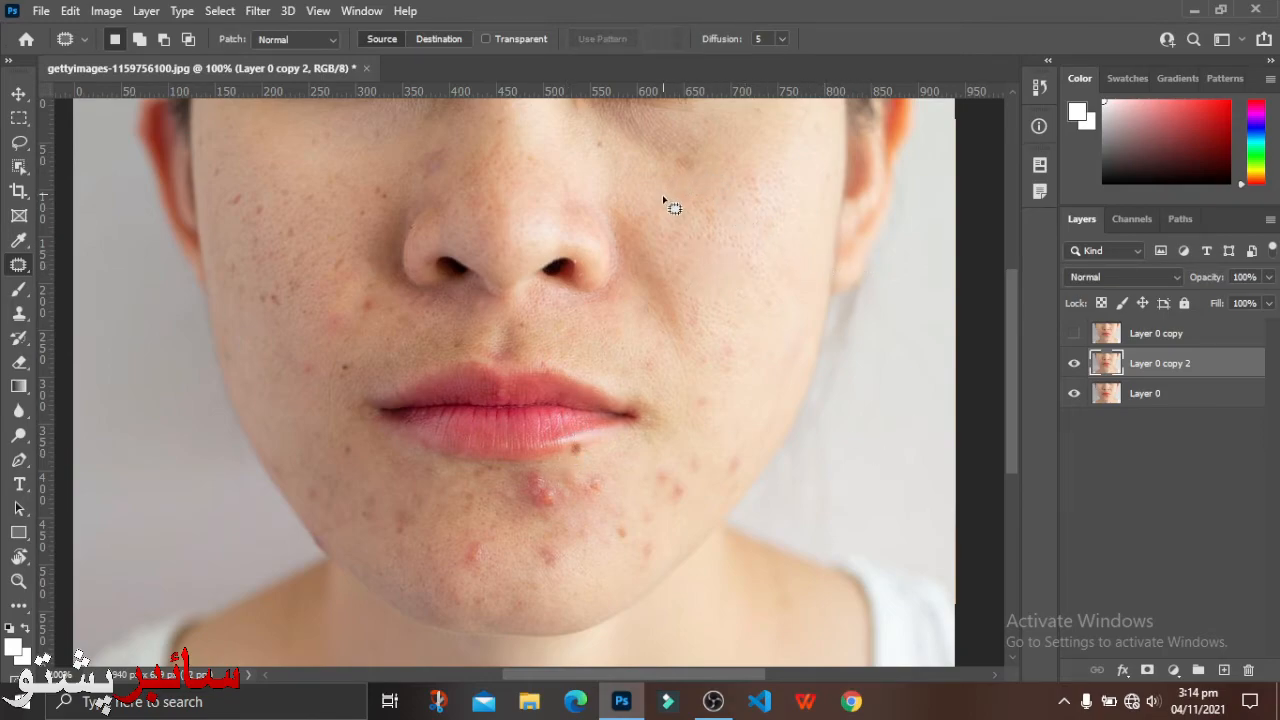
{"action": "mouse_move", "coordinate": [661, 233]}
{"action": "left_mouse_down"}
{"action": "mouse_move", "coordinate": [674, 203]}
{"action": "mouse_move", "coordinate": [741, 166]}
{"action": "mouse_move", "coordinate": [809, 161]}
{"action": "mouse_move", "coordinate": [827, 186]}
{"action": "mouse_move", "coordinate": [762, 252]}
{"action": "mouse_move", "coordinate": [681, 265]}
{"action": "mouse_move", "coordinate": [680, 226]}
{"action": "left_mouse_up"}
{"action": "left_click_drag", "start_coordinate": [769, 214], "coordinate": [772, 300]}
{"action": "key", "text": "ctrl+d"}
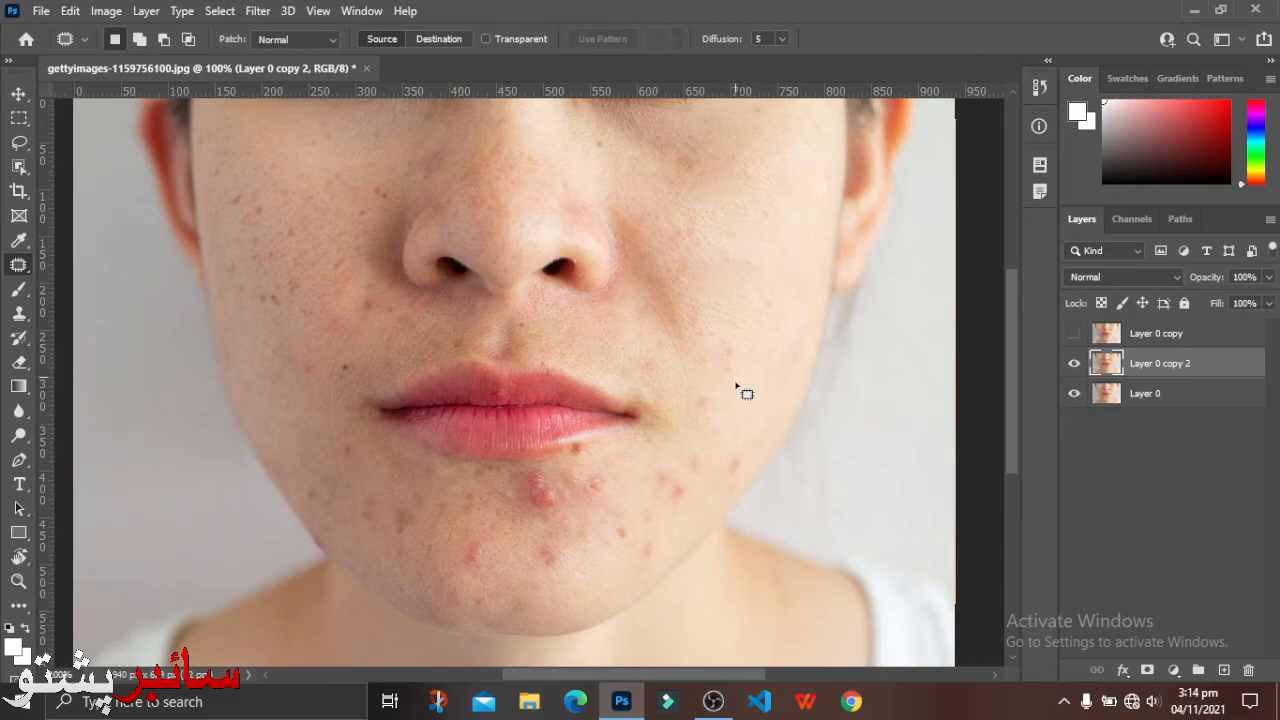
- Switch from the Patch Tool to the Spot Healing Brush Tool
{"action": "right_click", "coordinate": [20, 270]}
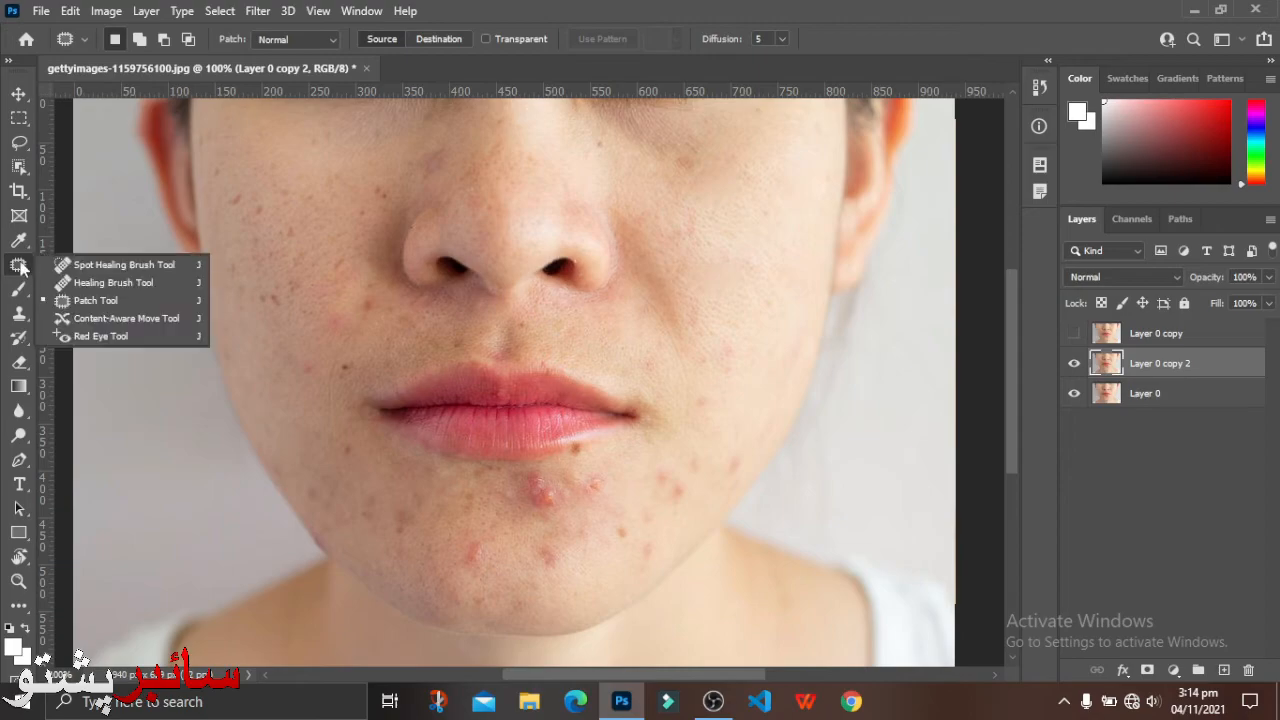
{"action": "left_click", "coordinate": [141, 268]}
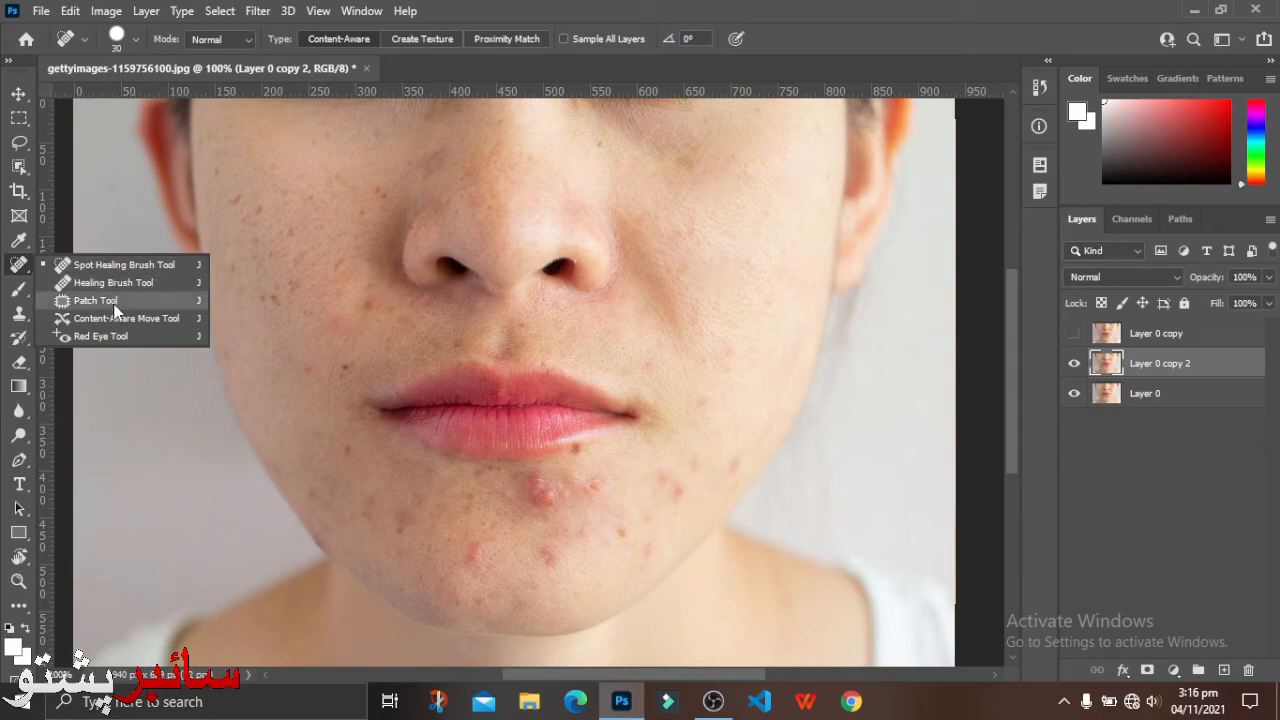
{"action": "left_click", "coordinate": [27, 264]}
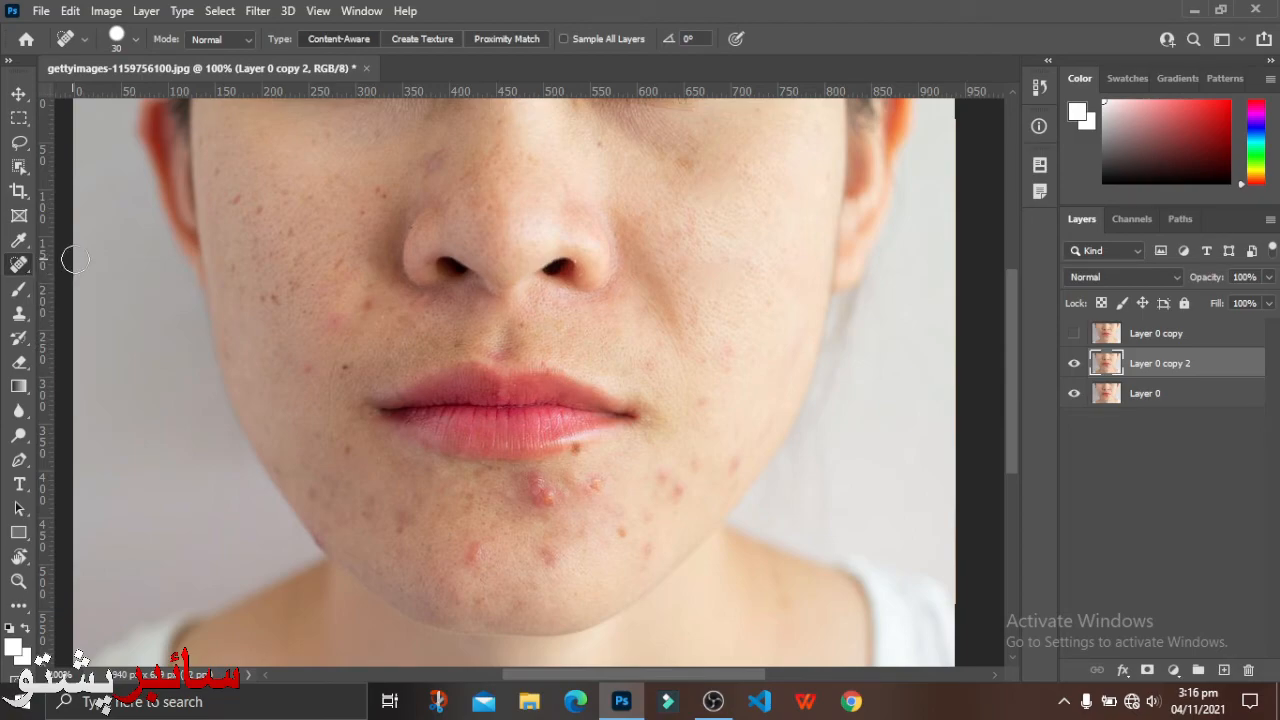